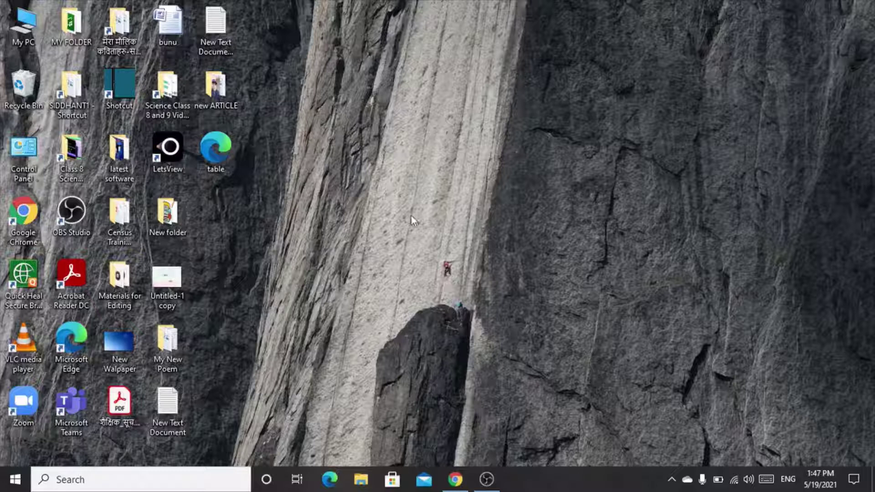
Step: Open the shotcut.org website in Chrome and go to its page for downloading the video editor
left_click(455, 479)
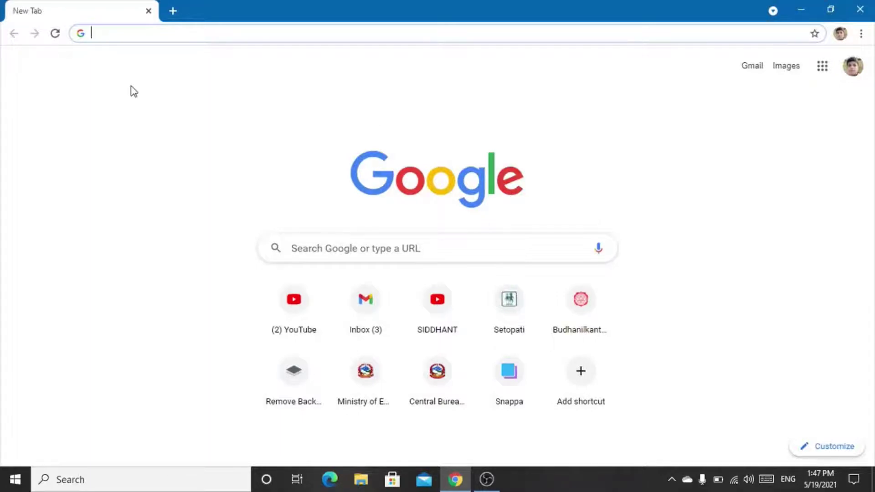
left_click(101, 34)
type("shotcut")
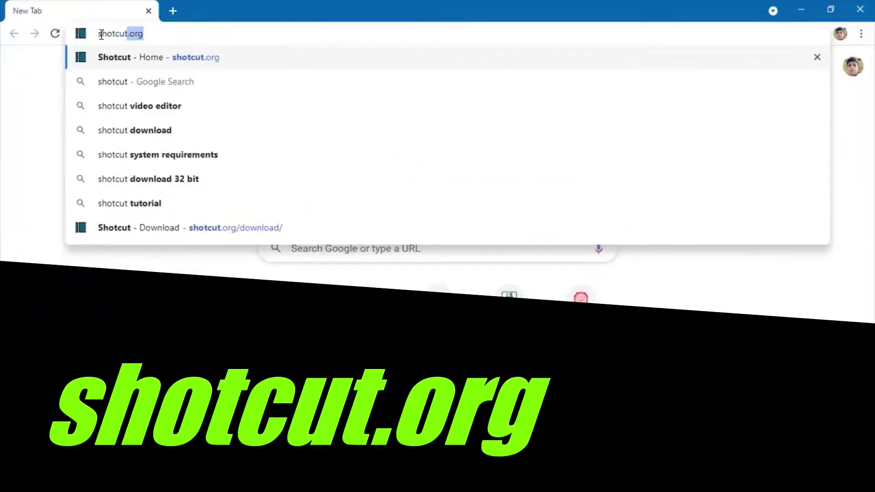
type(".org")
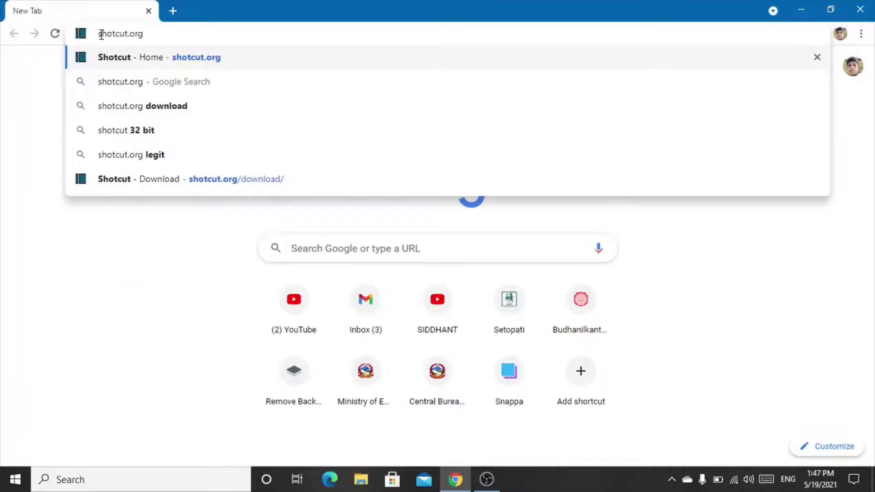
key("Return")
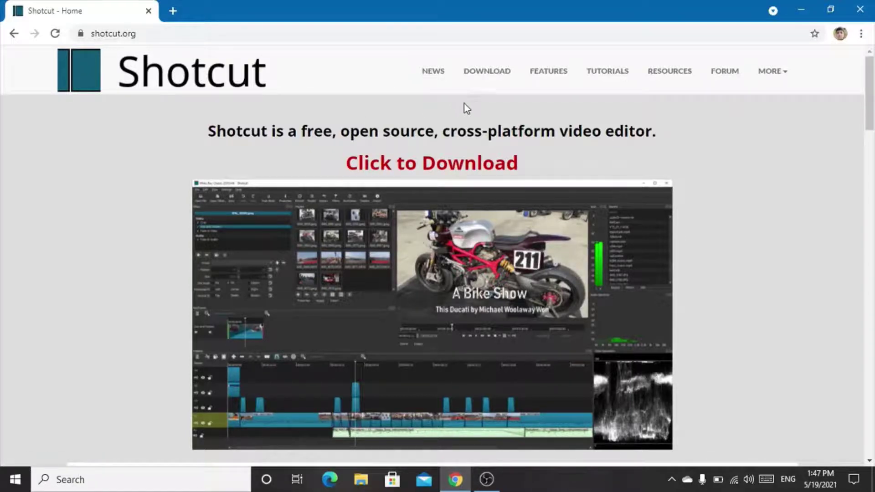
left_click(486, 73)
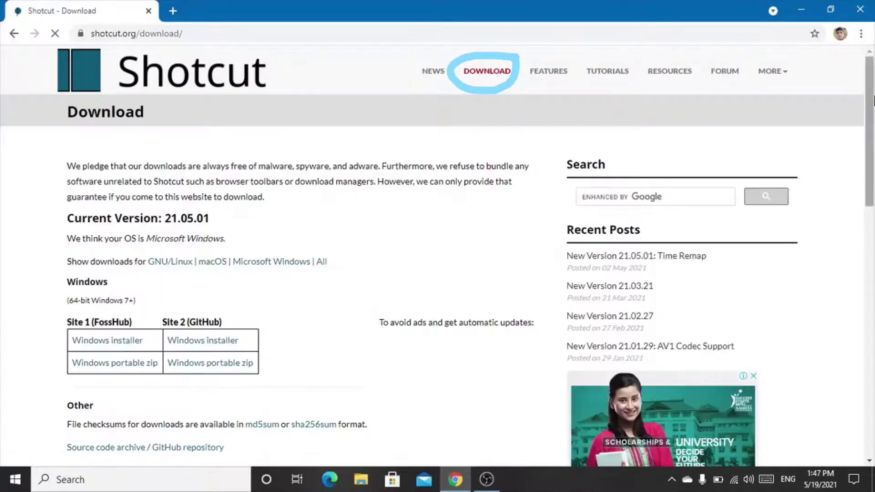
scroll(871, 101, "down", 3)
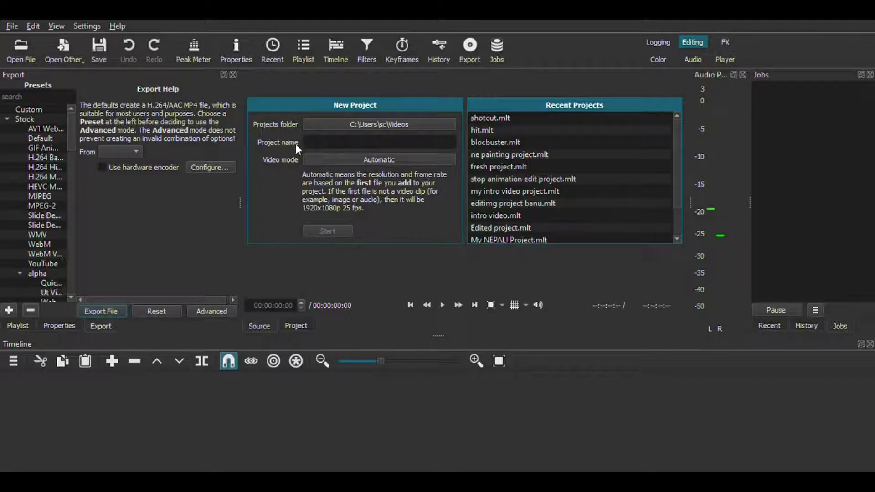
Step: In Shotcut, create a new project named "demo project" with the Automatic video mode
left_click(320, 150)
type("dem")
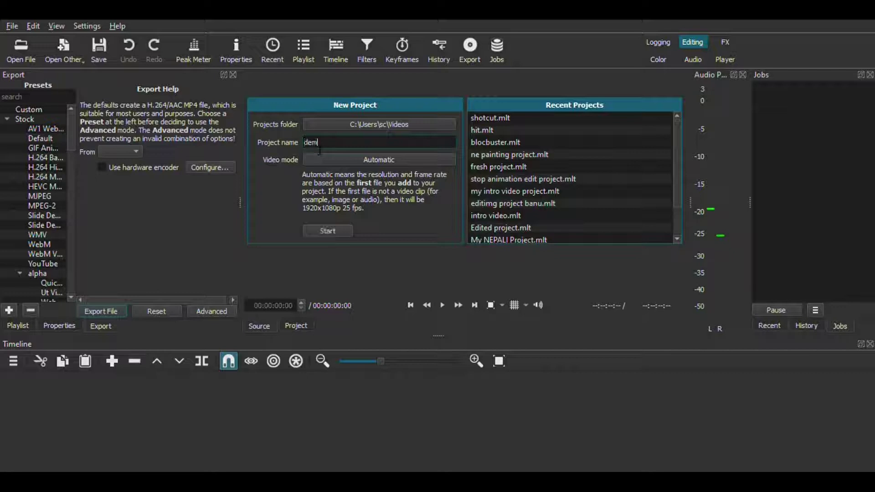
type("o project")
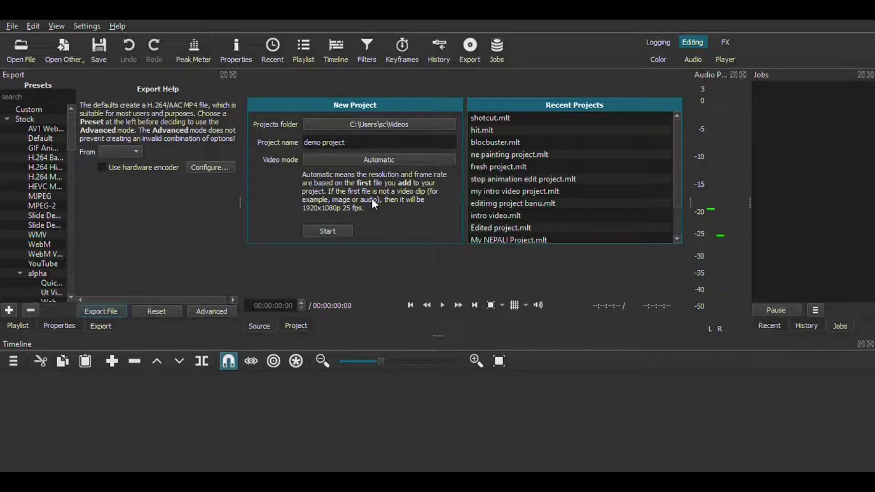
left_click(330, 230)
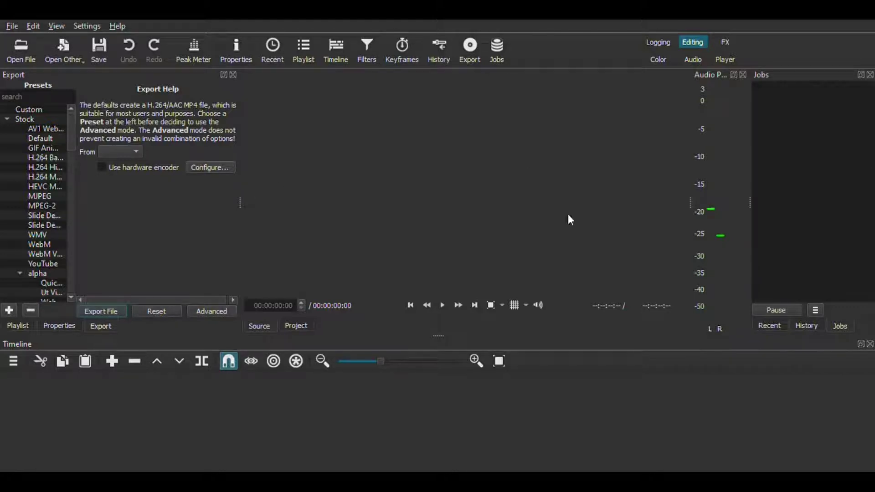
Step: Add one video track and one audio track to the empty timeline
left_click(13, 364)
mouse_move(40, 370)
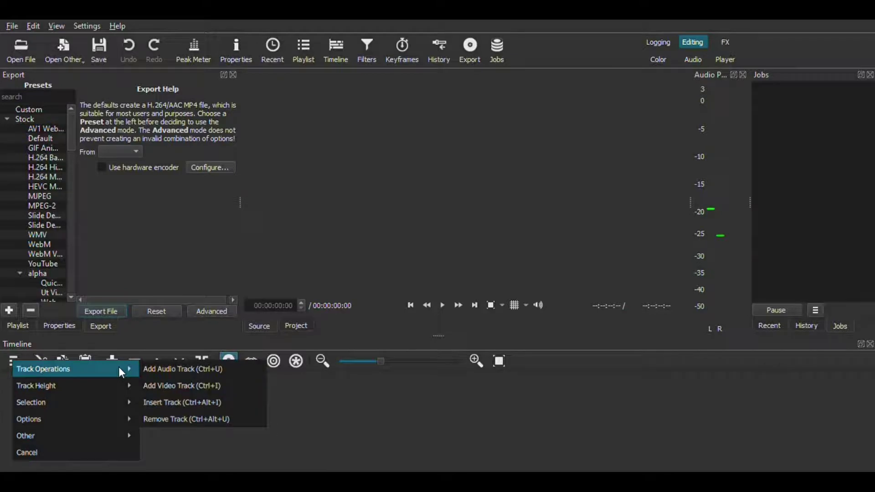
left_click(173, 391)
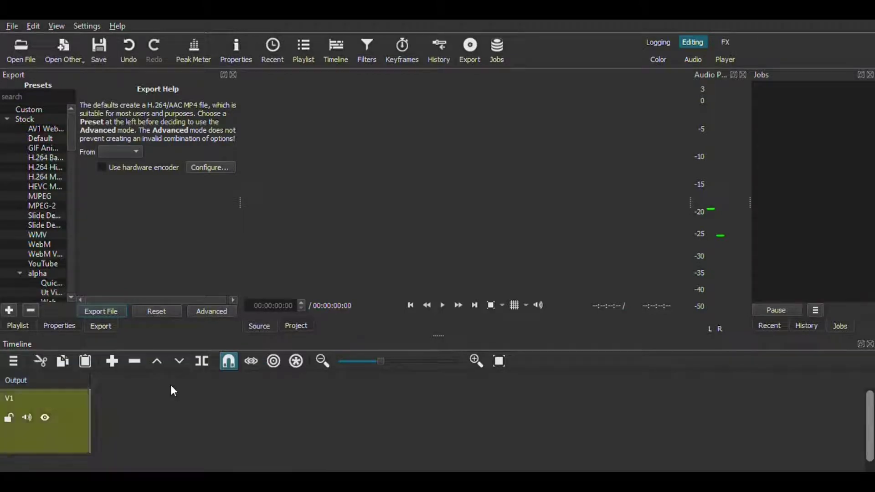
left_click(13, 362)
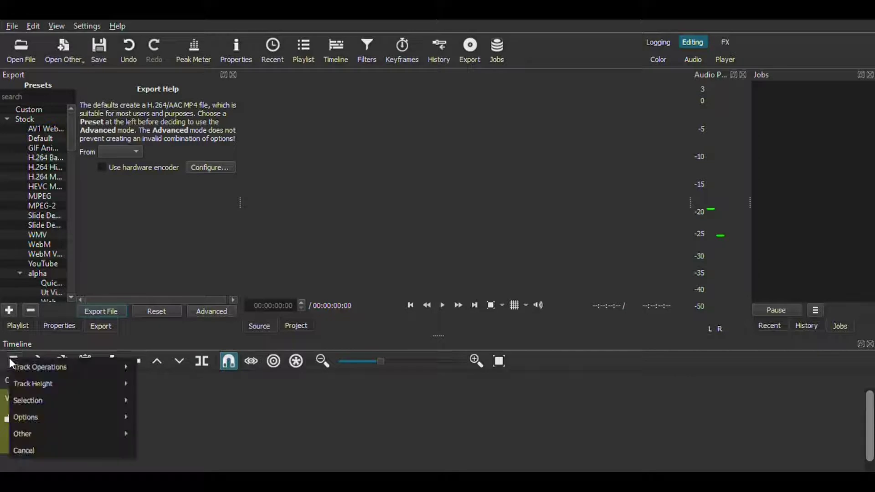
mouse_move(39, 370)
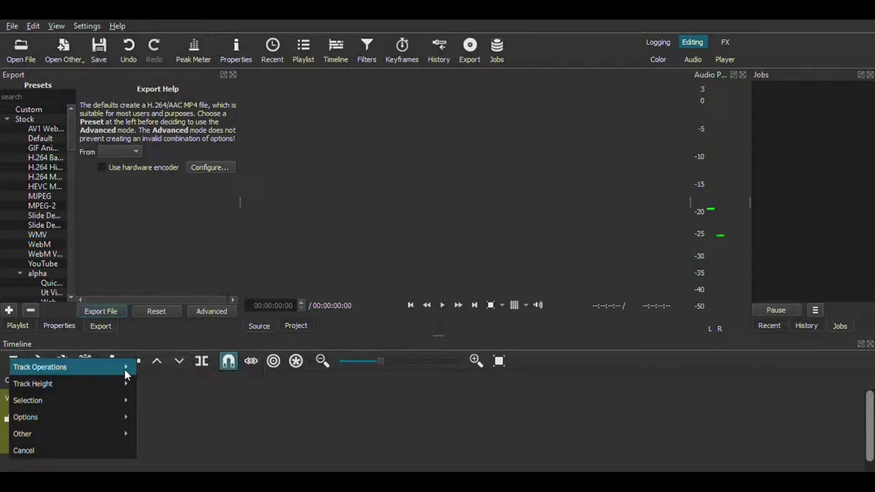
left_click(159, 366)
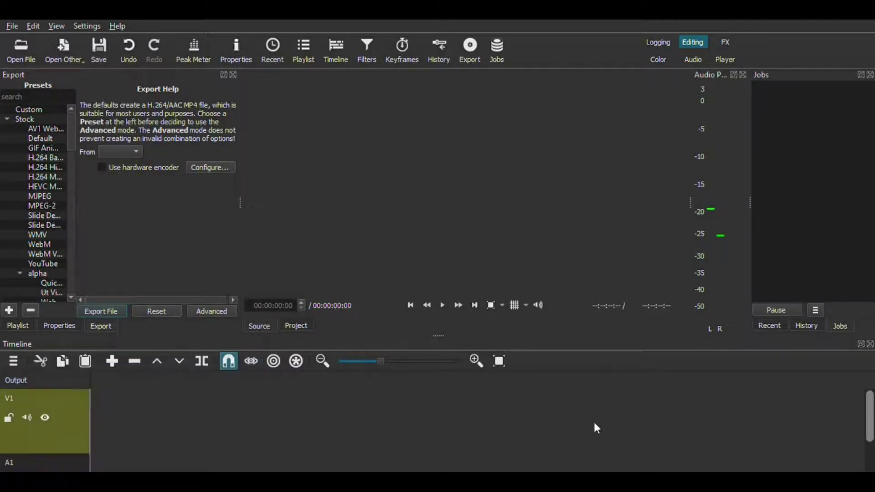
scroll(239, 455, "down", 2)
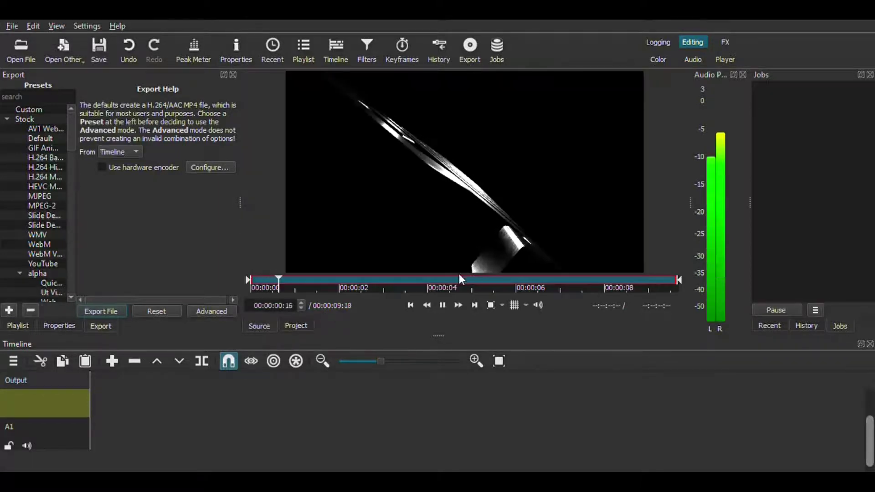
Step: Preview the opened intro clip video (3).mkv and place it at the start of video track V1
left_click(448, 304)
left_click(448, 304)
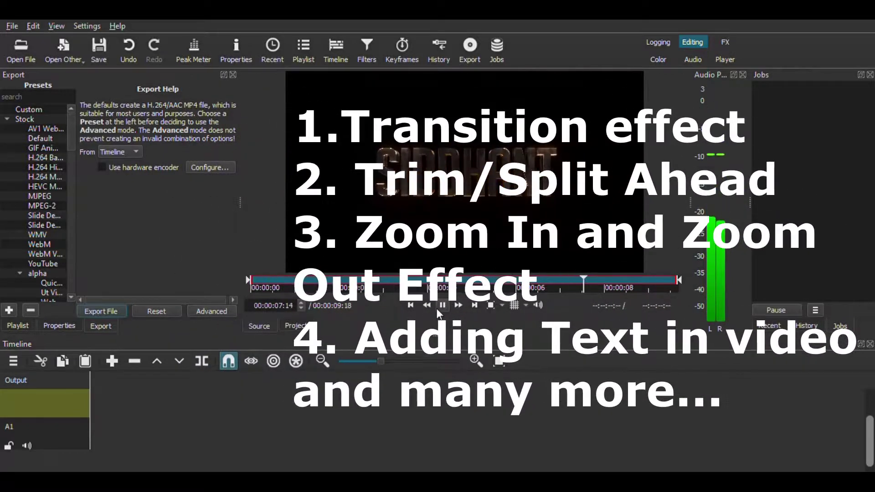
left_click(453, 181)
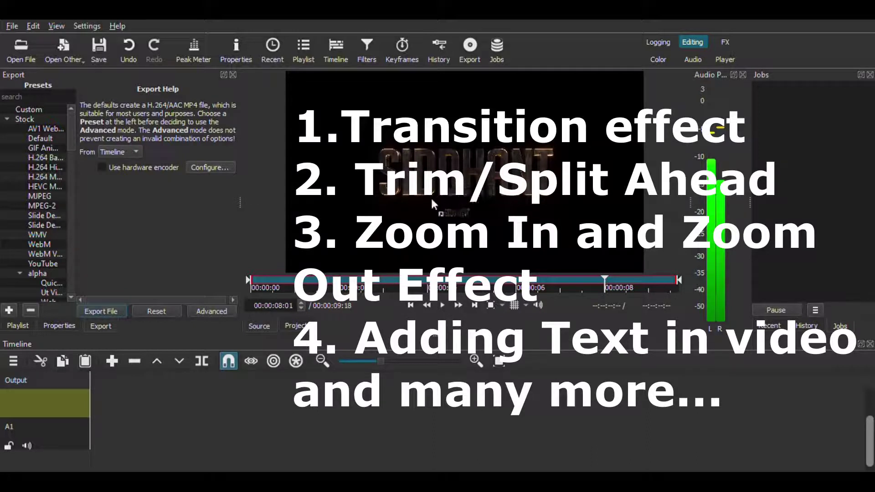
left_click_drag(325, 297, 88, 378)
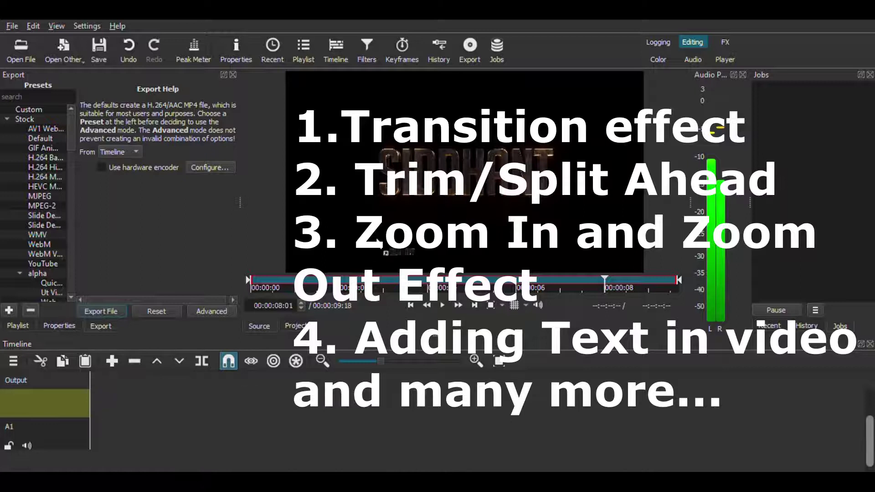
left_click_drag(385, 223, 95, 382)
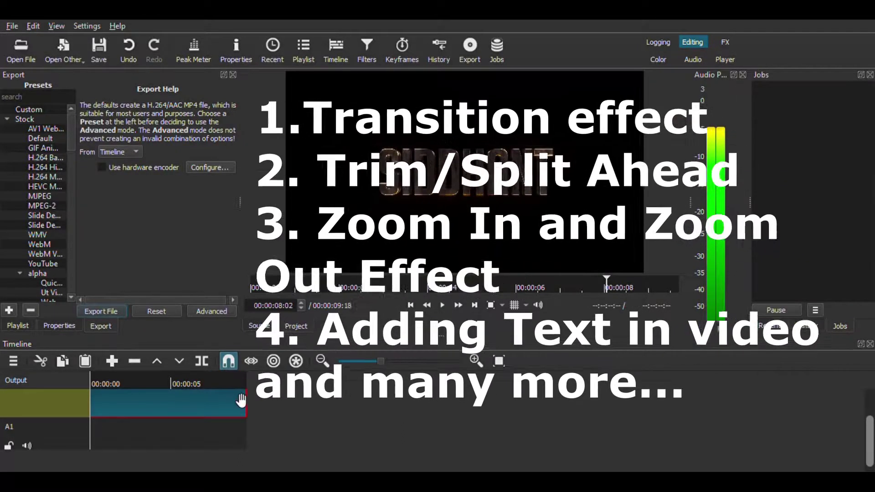
scroll(870, 405, "up", 2)
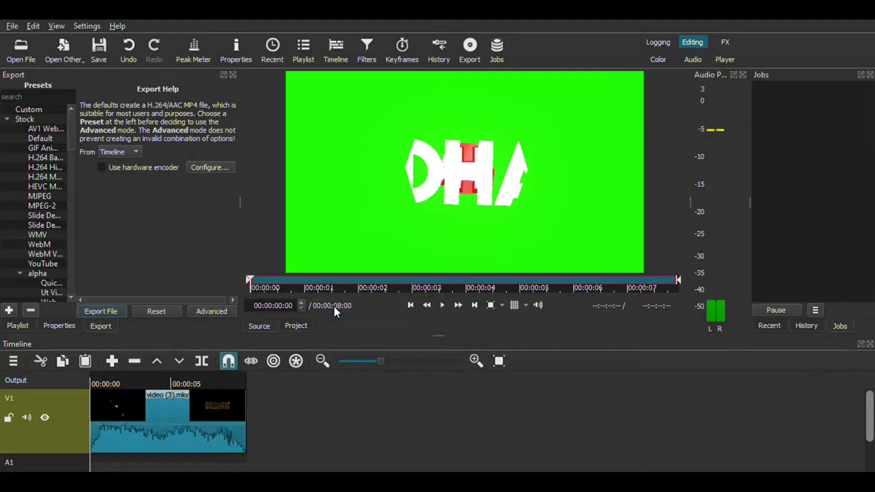
Step: Place the clip 20210118_170840.mp4 directly after the intro clip on track V1 and enlarge the timeline area
left_click(443, 304)
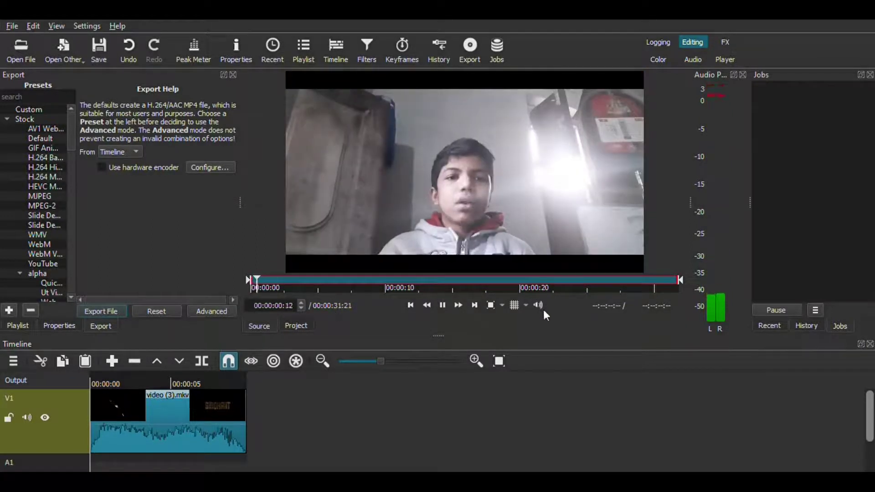
left_click(442, 304)
left_click_drag(461, 132, 253, 404)
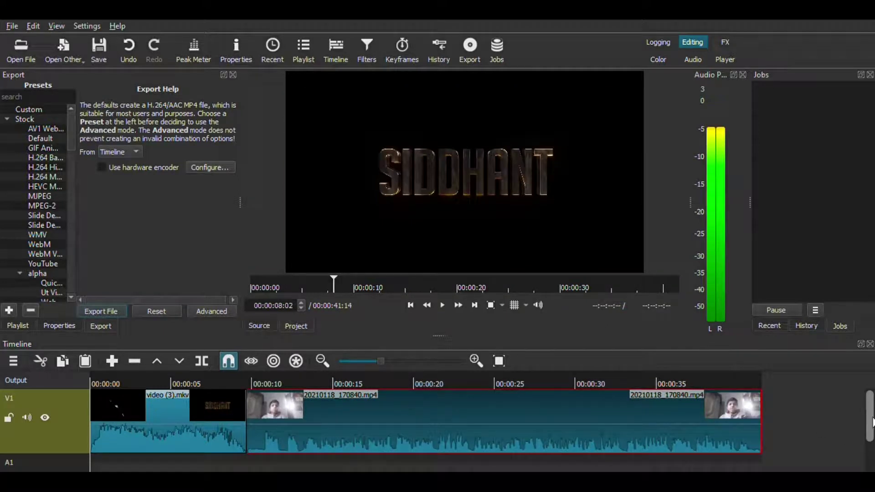
mouse_move(870, 417)
left_mouse_down()
mouse_move(871, 431)
mouse_move(871, 421)
left_mouse_up()
left_click_drag(440, 339, 451, 268)
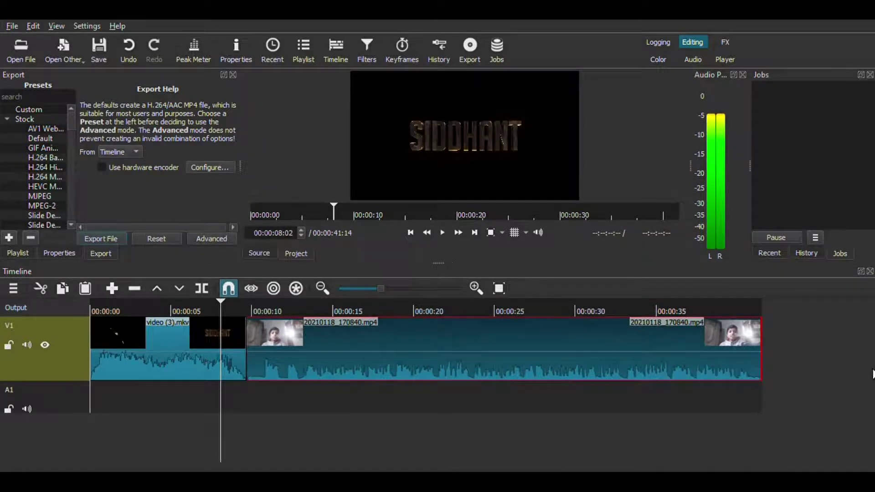
Step: Overlap the start of 20210118_170840.mp4 with the end of the intro clip on V1 to create a transition of about 1.5 seconds
left_click(240, 319)
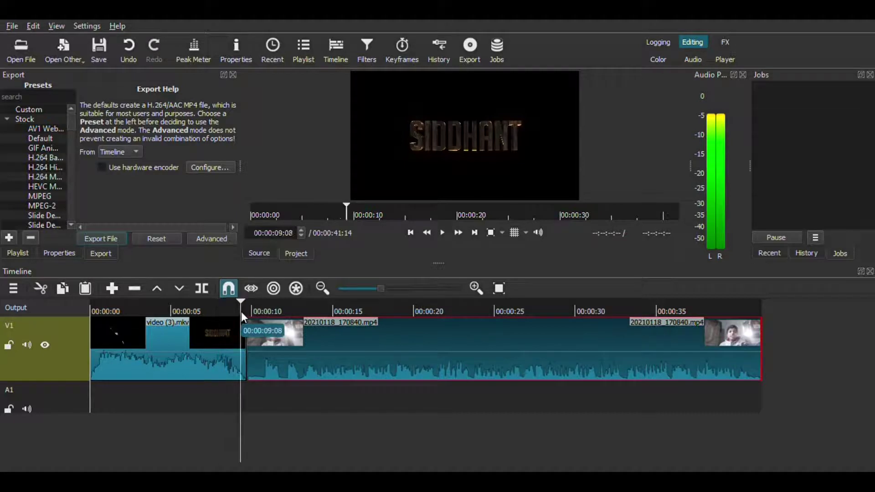
mouse_move(303, 352)
left_mouse_down()
mouse_move(291, 349)
mouse_move(319, 353)
left_mouse_up()
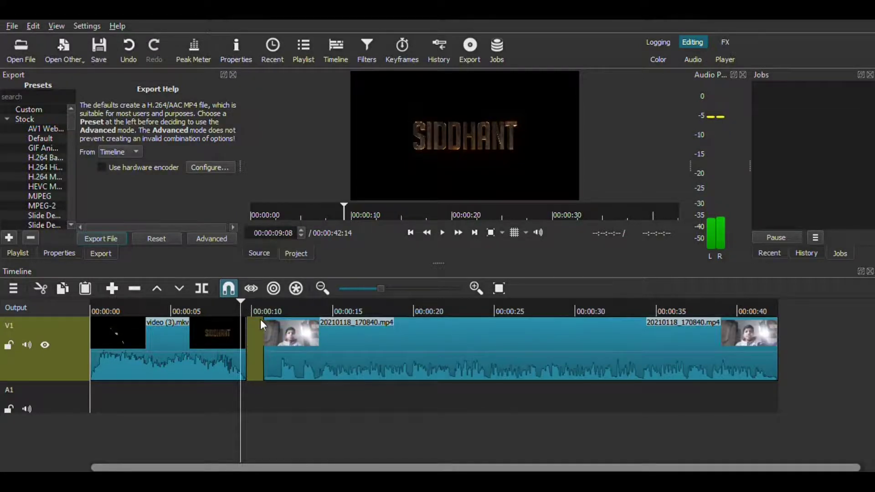
left_click(229, 300)
left_click(372, 355)
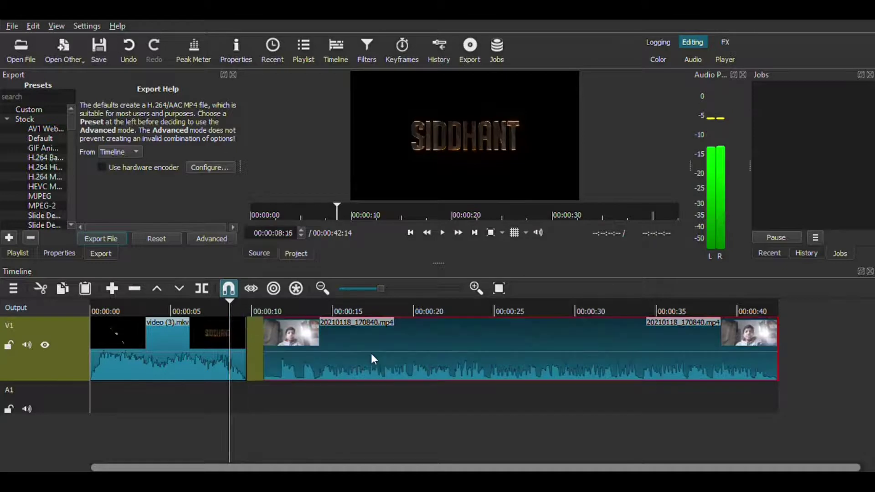
left_click(209, 303)
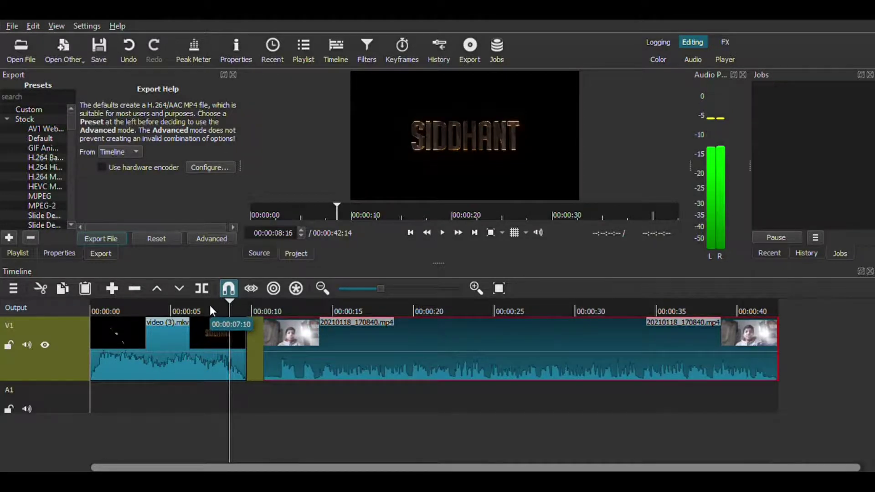
left_click_drag(484, 372, 334, 368)
left_click_drag(392, 363, 436, 359)
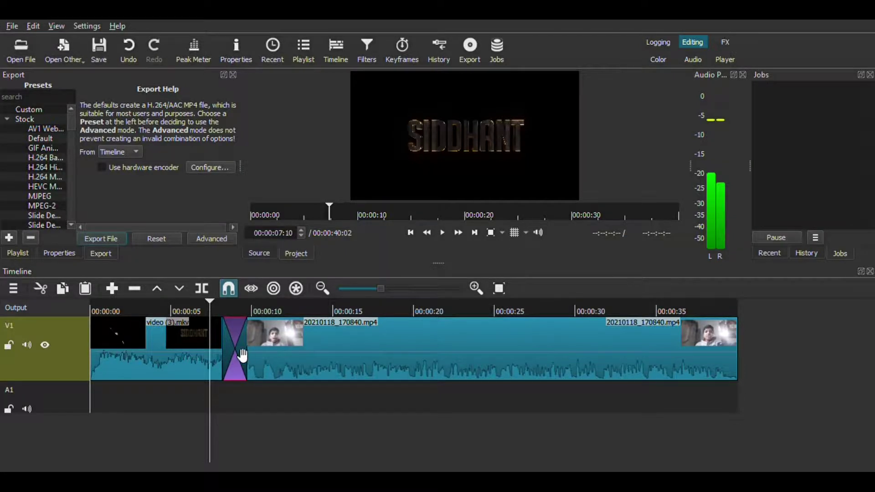
Step: Show the properties of the transition between the two clips and play back its Dissolve effect
left_click(232, 310)
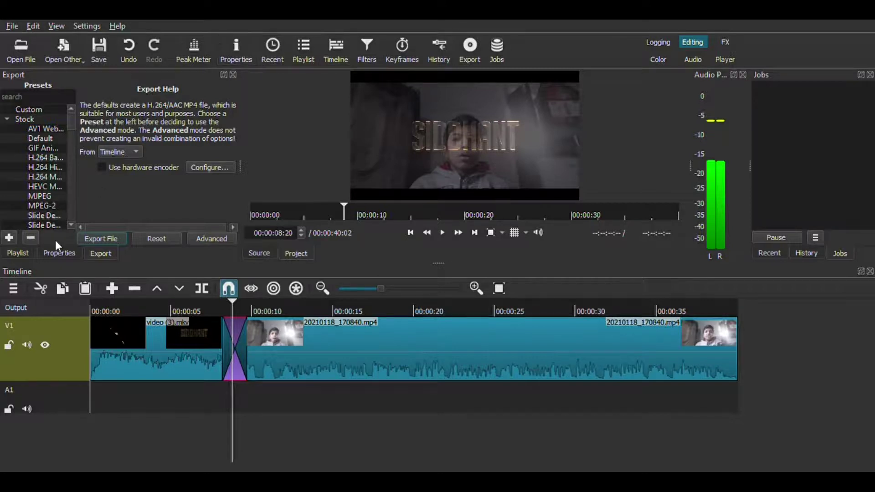
left_click(55, 253)
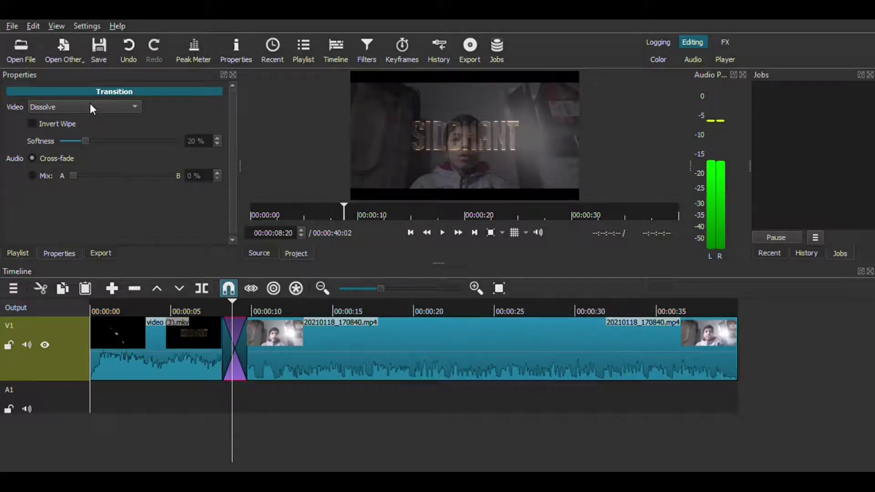
left_click(213, 310)
key("space")
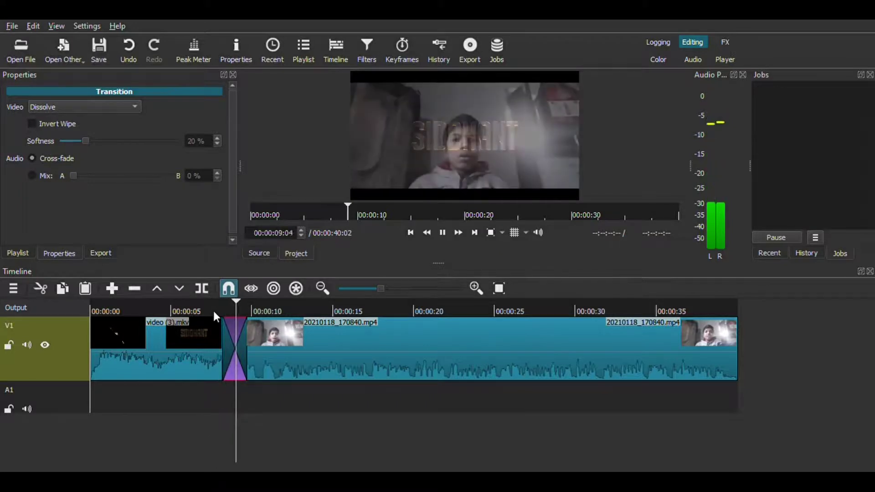
key("space")
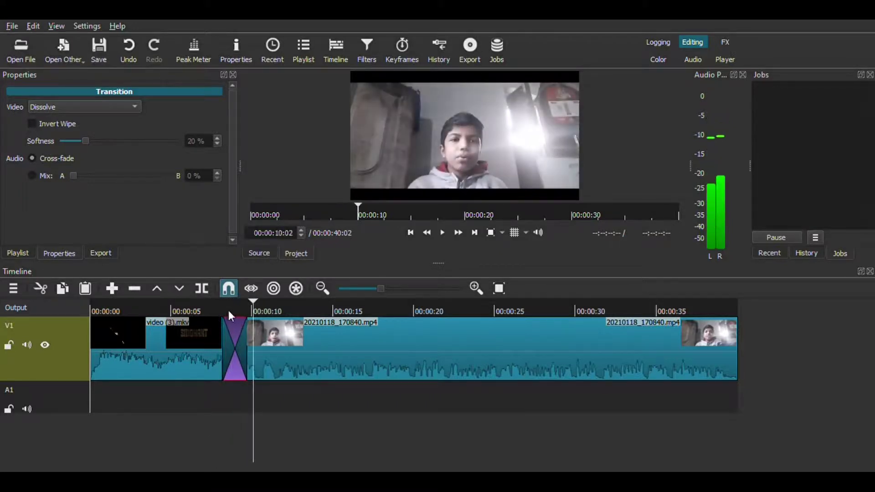
Step: Change the transition's video effect to Matrix Snake Parallel Horizontal and play it back from just before the overlap
left_click(226, 310)
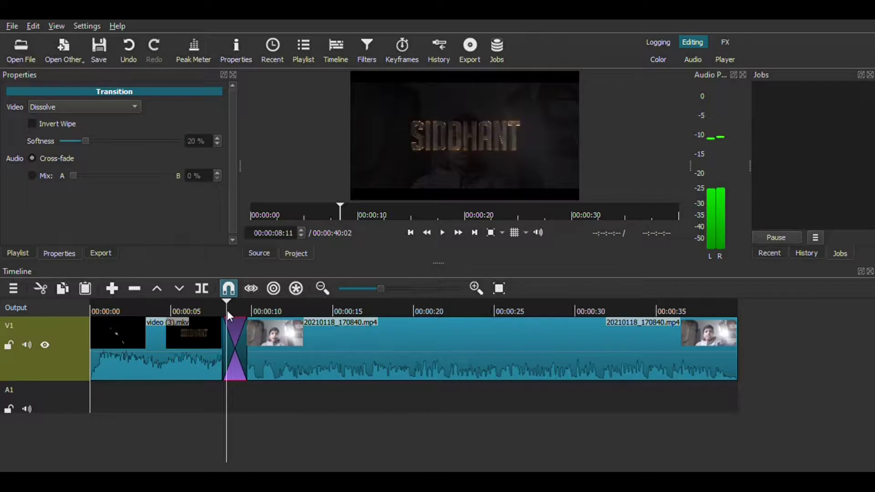
left_click(132, 107)
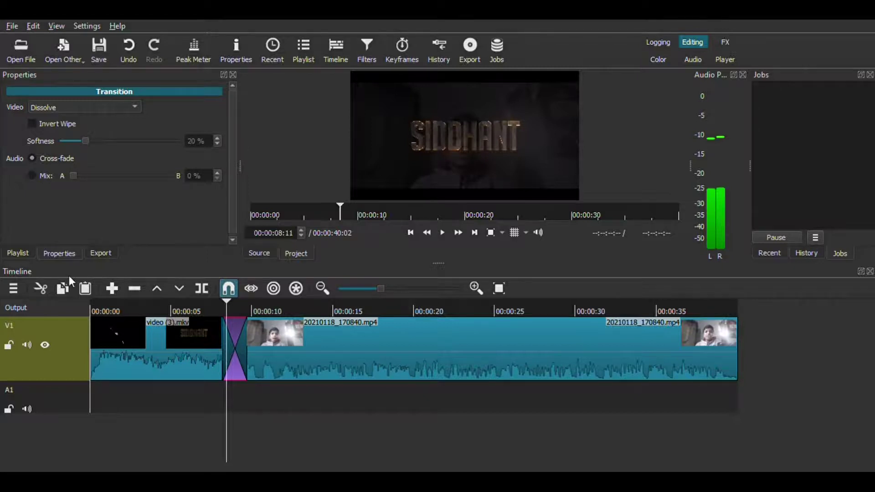
left_click(212, 307)
key("space")
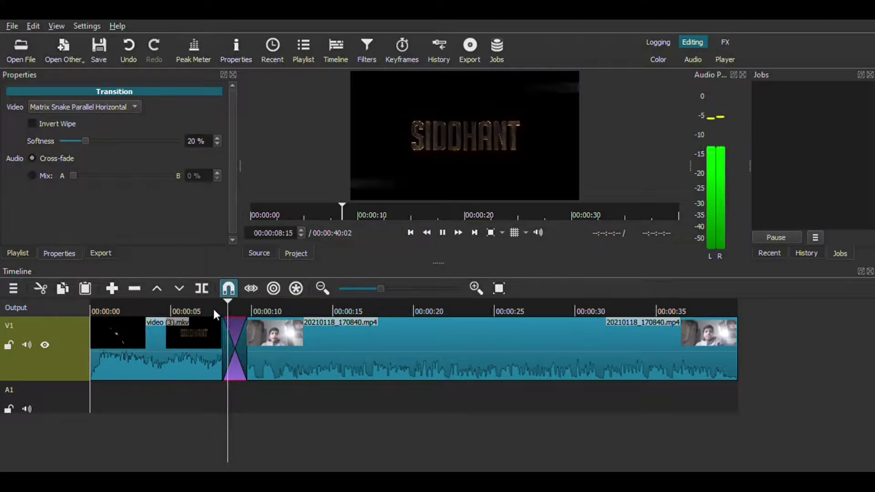
Step: Change the transition's video effect to Clock Top and play it back from just before the overlap
key("space")
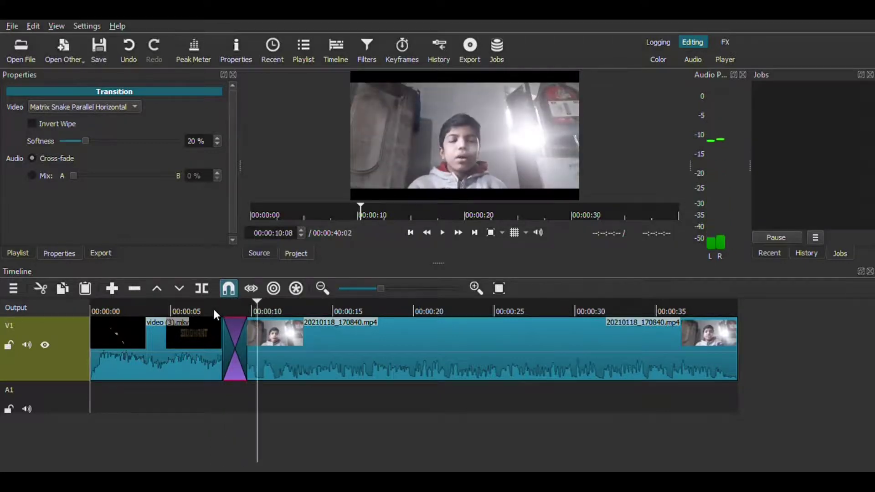
left_click(237, 303)
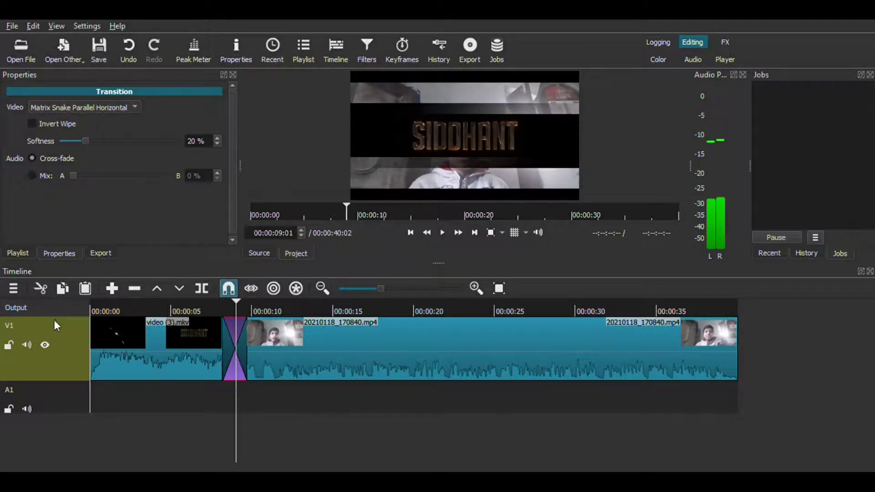
key("c")
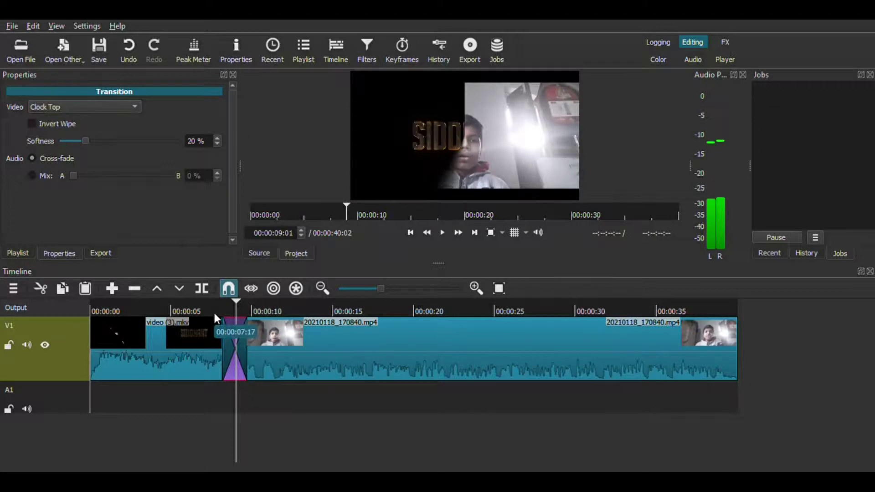
left_click(214, 314)
key("space")
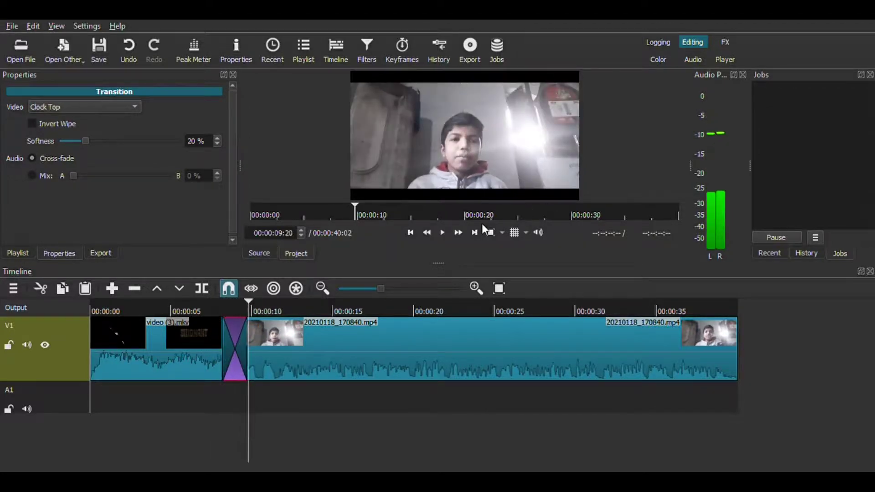
Step: Enlarge the preview area and play back the Clock Top transition from the end part of the intro clip
left_click_drag(445, 268, 448, 376)
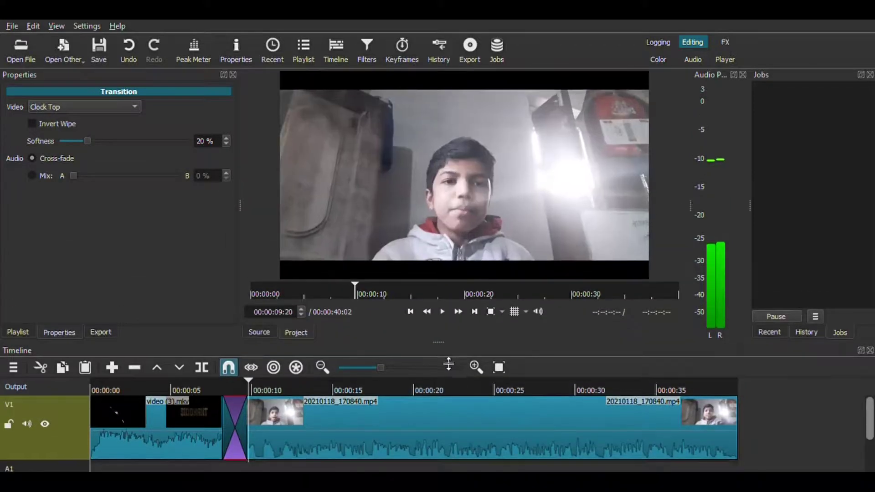
left_click(199, 389)
key("space")
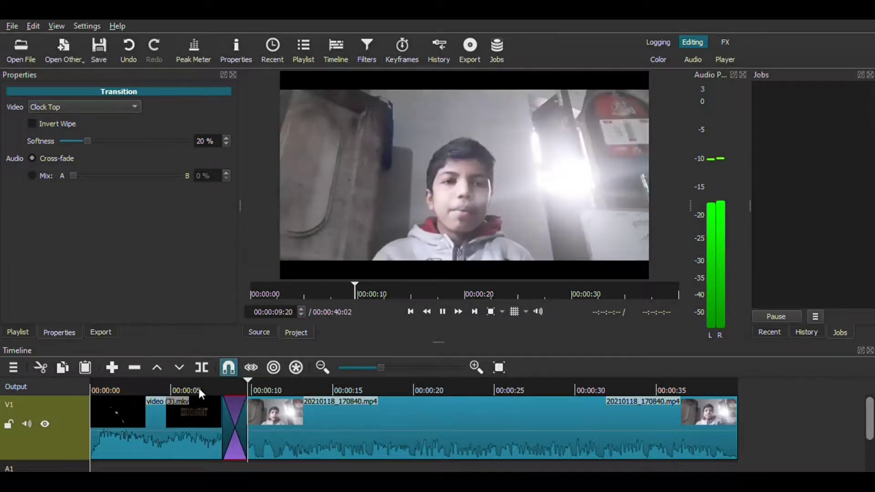
key("space")
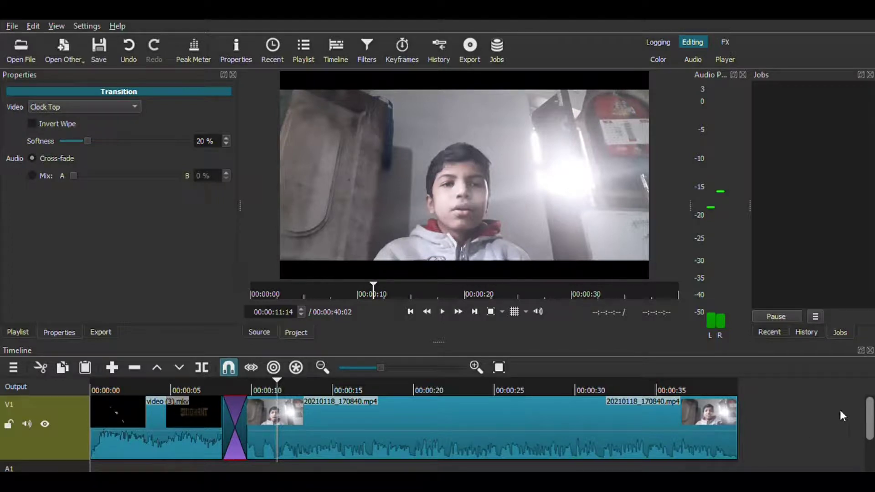
Step: Undo the clip overlap that formed the transition and shift 20210118_170840.mp4 on V1 to start at about 15 seconds
scroll(870, 424, "down", 1)
scroll(871, 422, "up", 1)
left_click(128, 58)
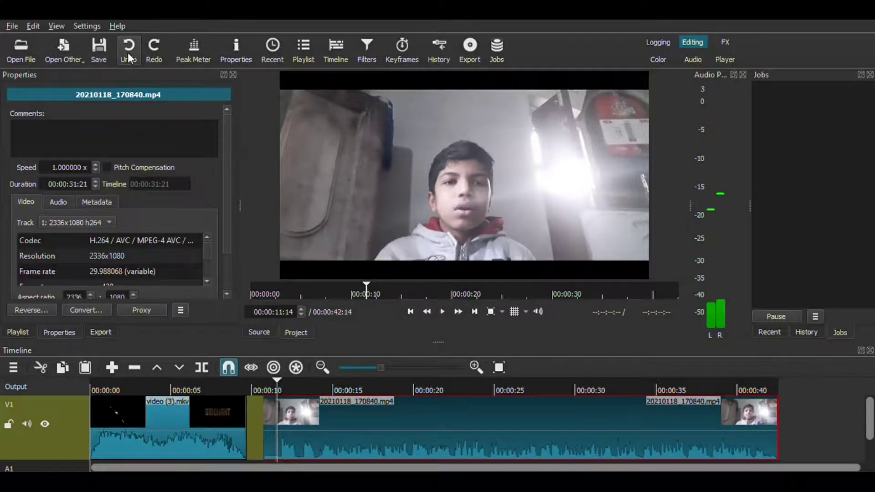
left_click(128, 58)
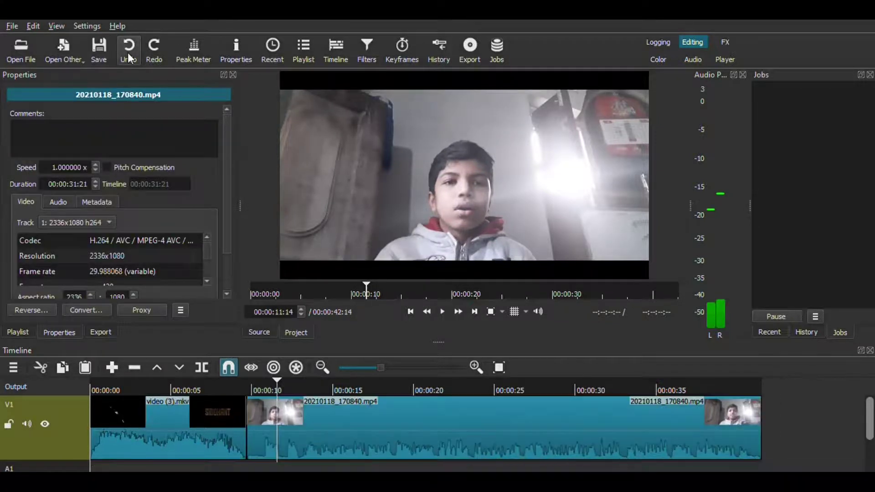
left_click(205, 428)
left_click(480, 424)
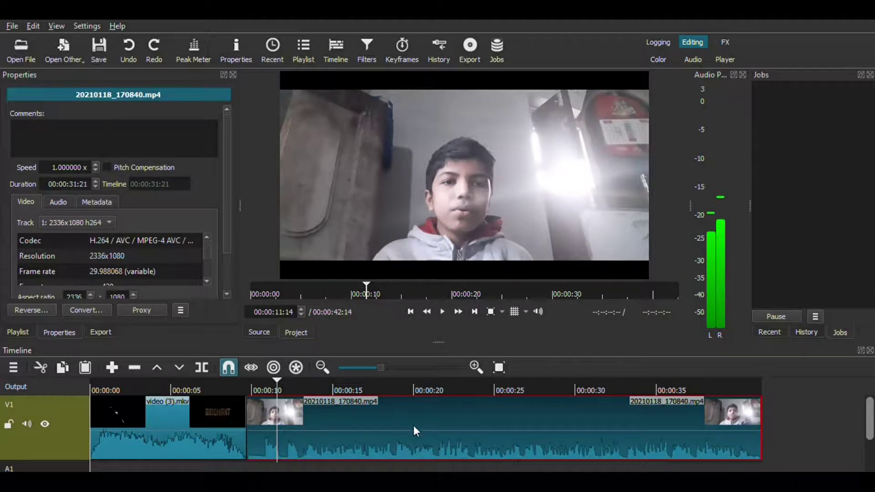
left_click_drag(414, 425, 505, 426)
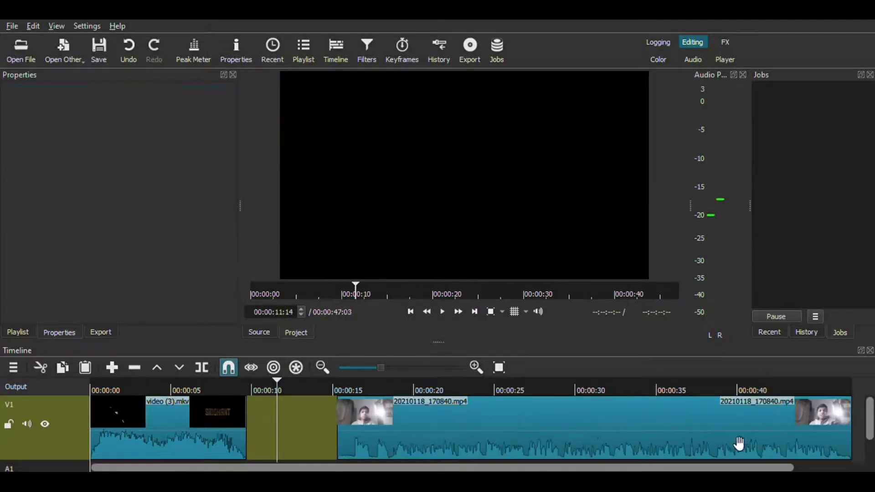
Step: Preview Cell Phone Ringing Sound Effects.mp3 and place it at the start of audio track A1
scroll(870, 428, "down", 2)
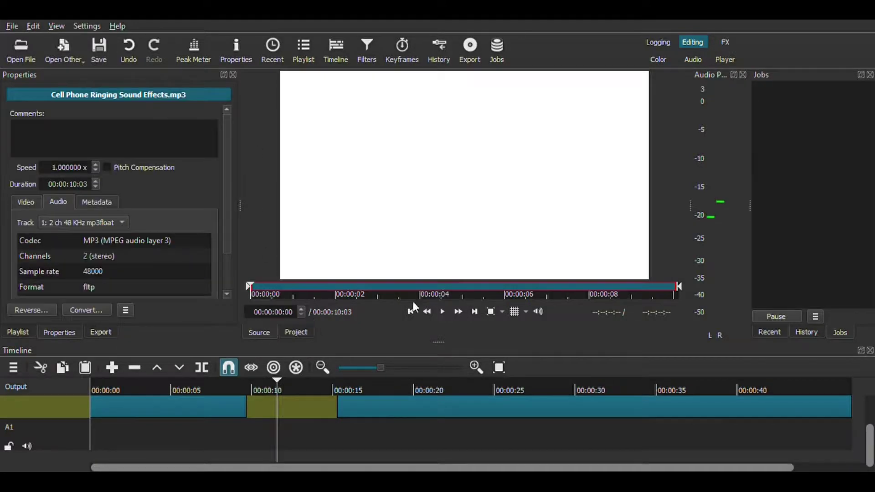
left_click(441, 312)
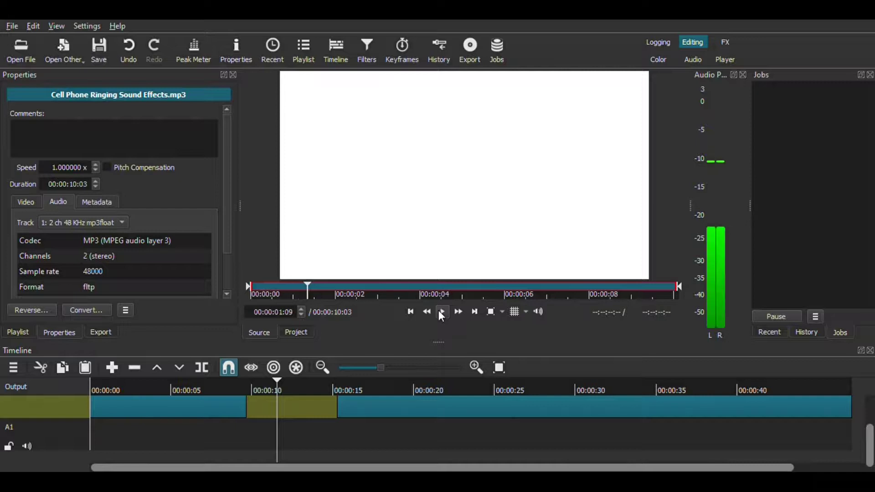
left_click_drag(870, 451, 870, 467)
left_click_drag(457, 167, 97, 424)
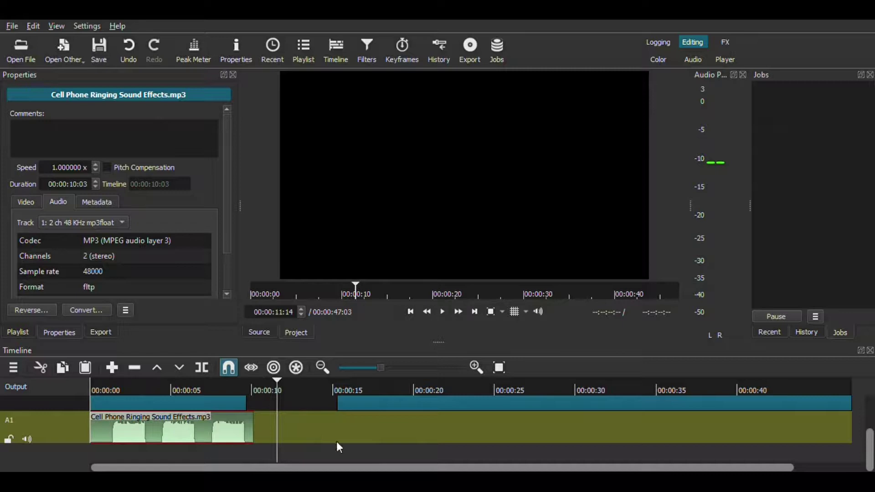
Step: Enlarge the timeline area and move 20210118_170840.mp4 on V1 earlier, to start at about 12.4 seconds
left_click_drag(439, 345, 455, 297)
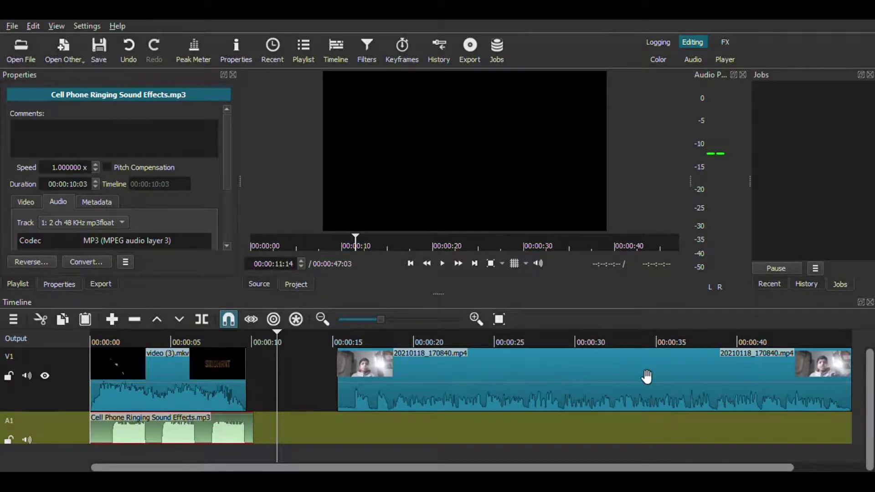
left_click(647, 377)
left_click_drag(515, 400, 447, 394)
left_click(426, 357)
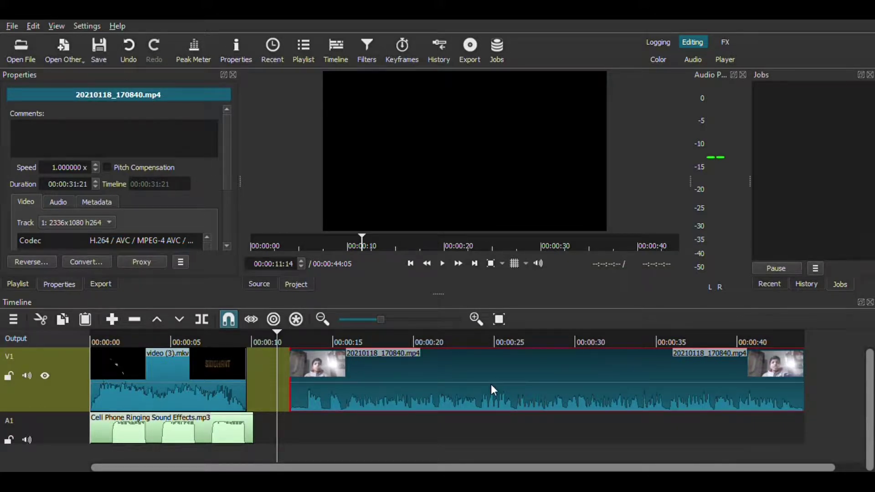
Step: Play part of 20210118_170840.mp4 from 00:00:18:06 and set the playhead at 00:00:19:20 as a possible edit point
left_click(403, 340)
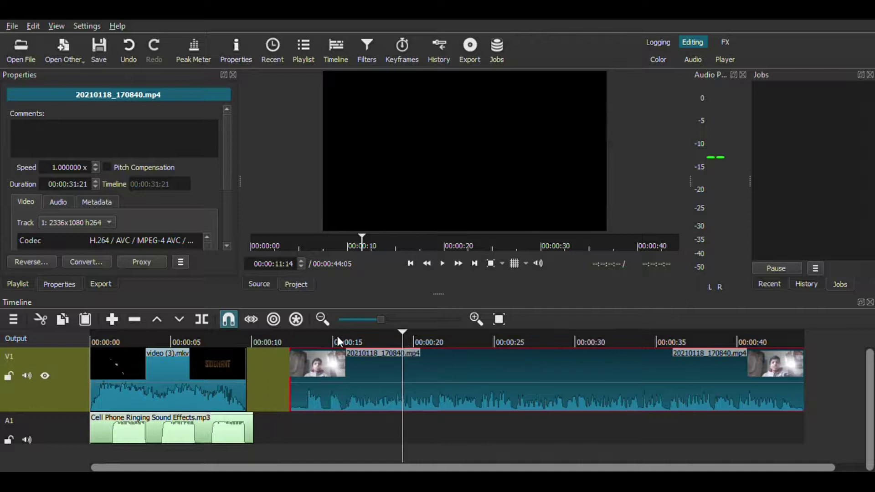
left_click(313, 338)
left_click(385, 346)
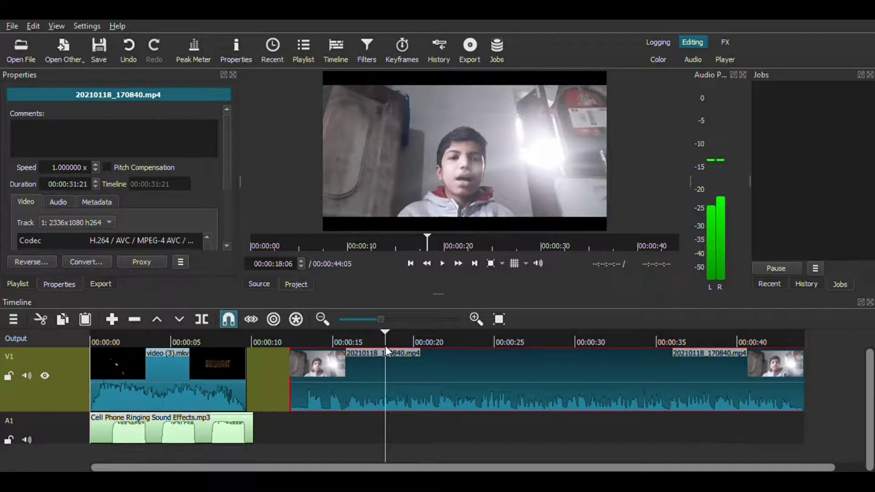
key("space")
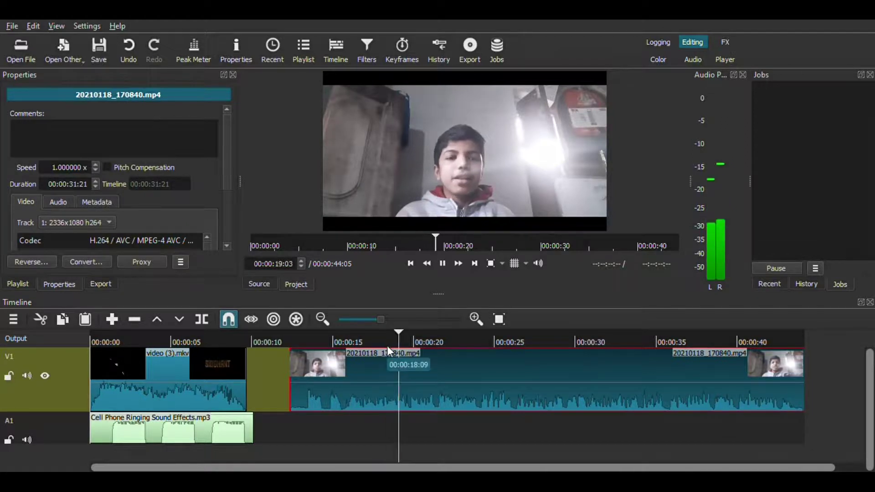
key("space")
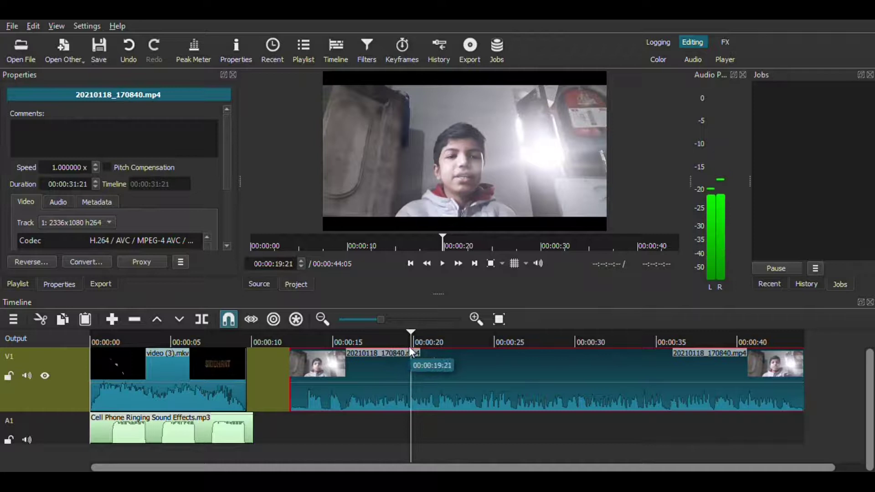
left_click_drag(390, 346, 409, 345)
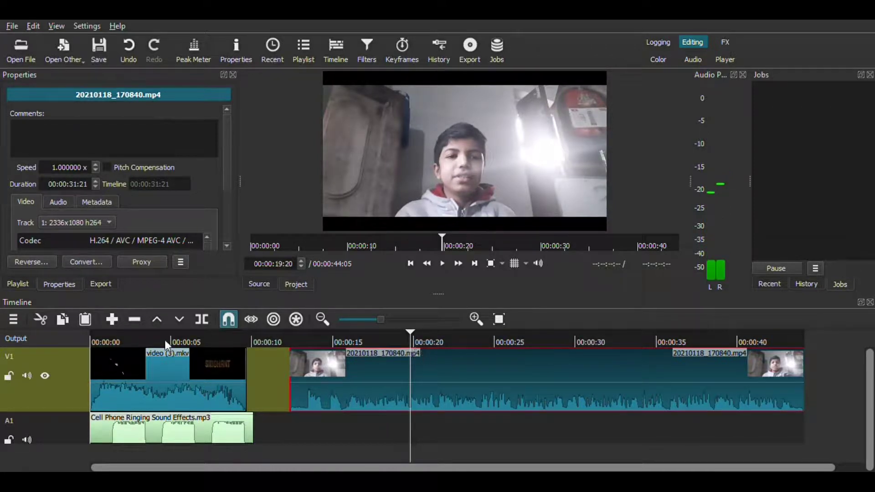
Step: Cut the whole clip 20210118_170840.mp4 from V1, and undo the removal
left_click(40, 319)
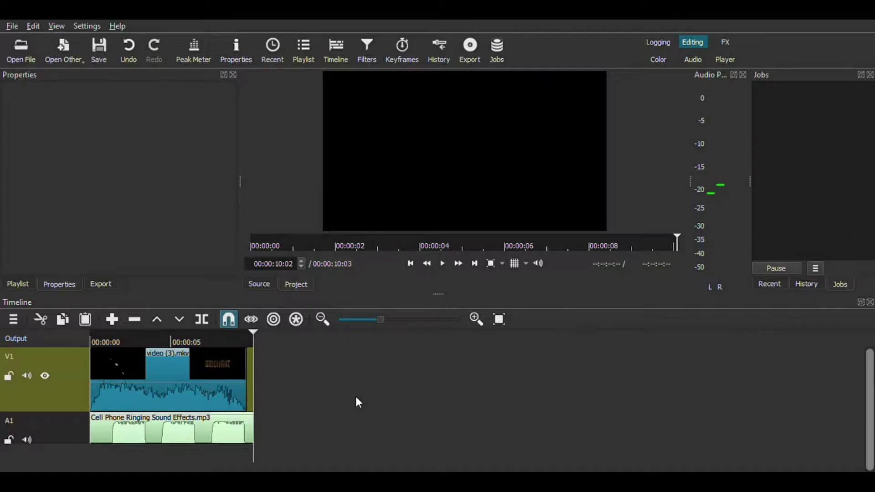
left_click(232, 335)
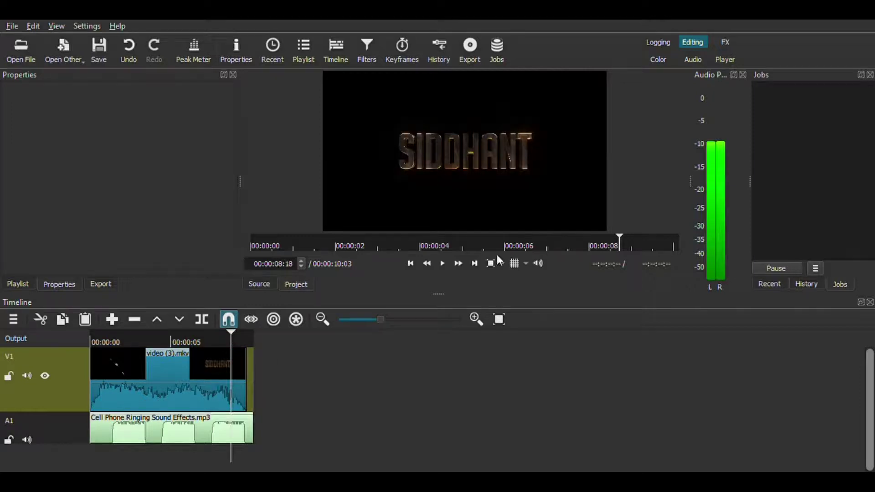
left_click(139, 56)
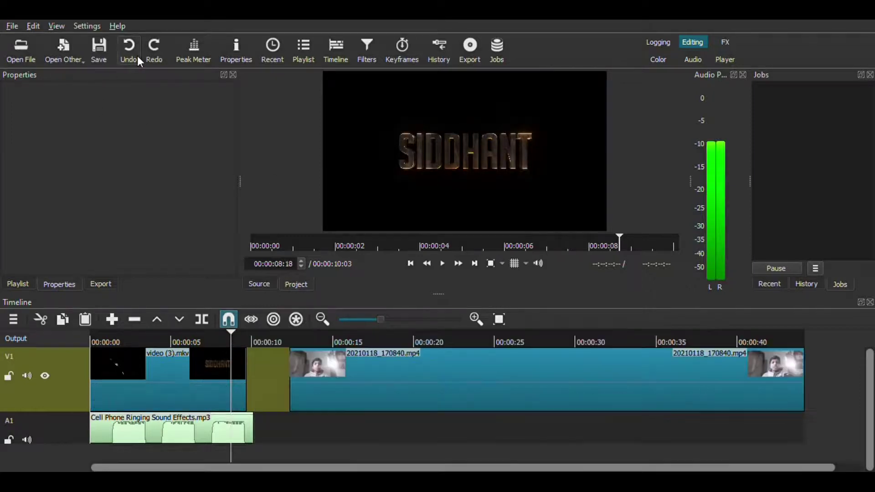
Step: Split 20210118_170840.mp4 on V1 at 00:00:19:21 and again at 00:00:24:24
left_click(420, 371)
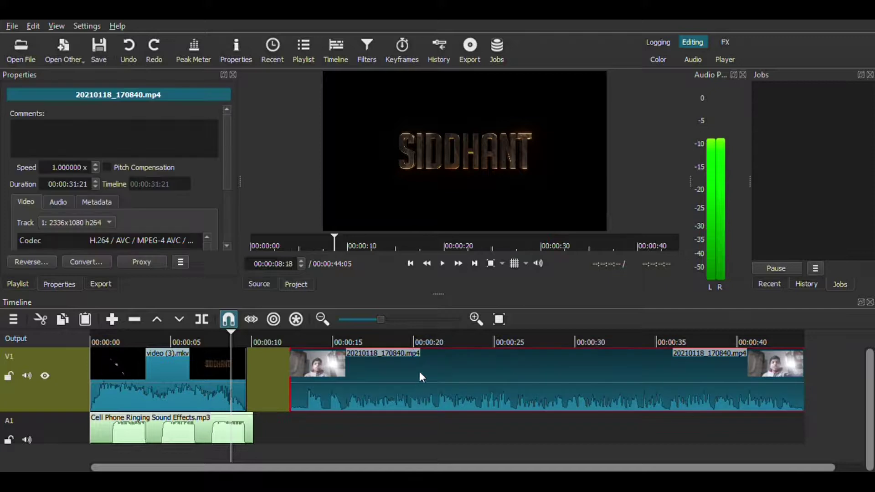
left_click(411, 338)
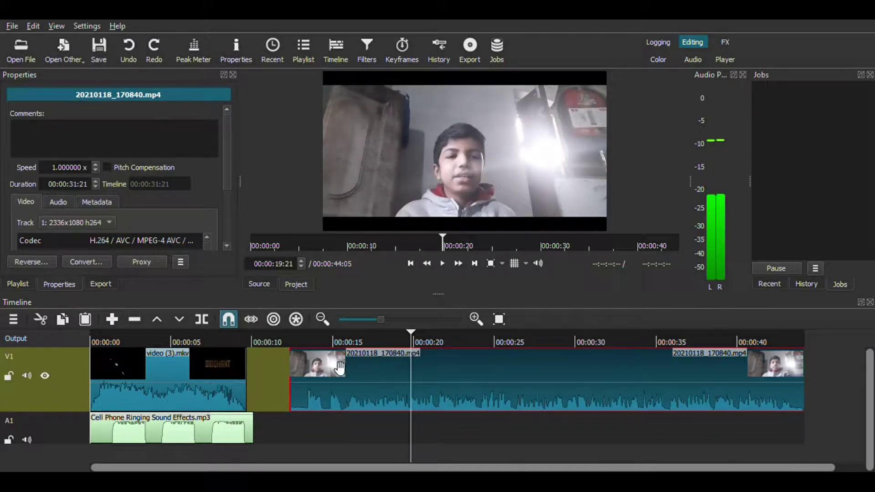
left_click(203, 322)
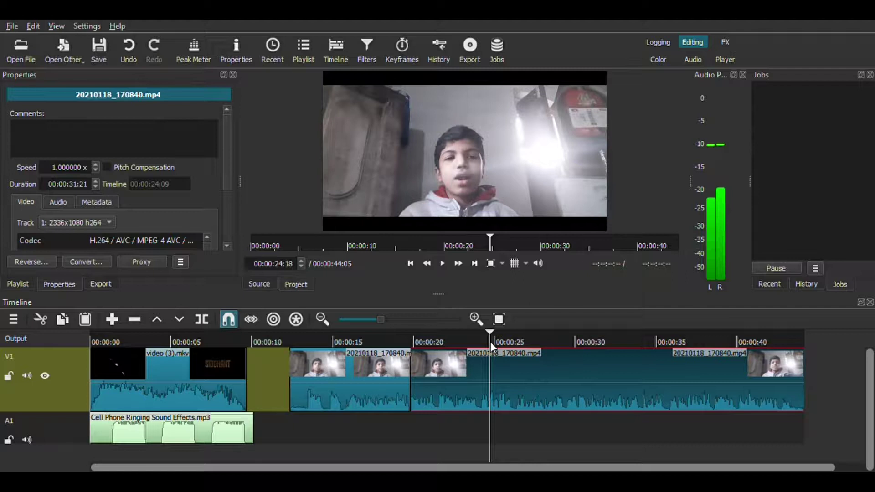
left_click_drag(492, 341, 494, 339)
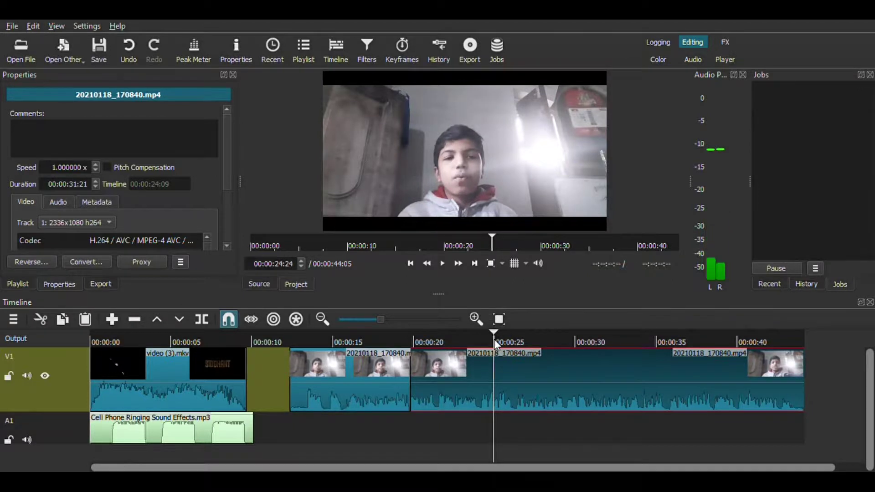
left_click(201, 319)
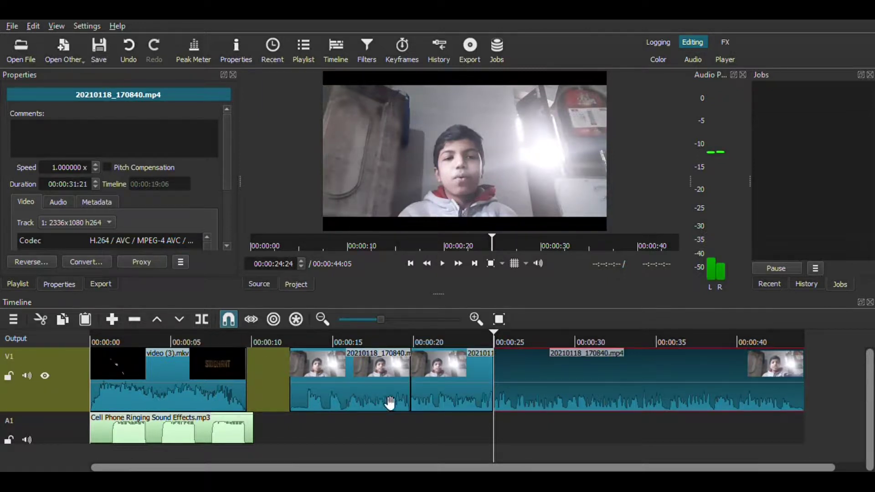
Step: Separate the three split pieces on V1, starting the last at about 32 seconds and the first at about 10.7 seconds
left_click(587, 373)
left_click_drag(564, 375, 698, 383)
left_click_drag(362, 375, 328, 376)
left_click(469, 381)
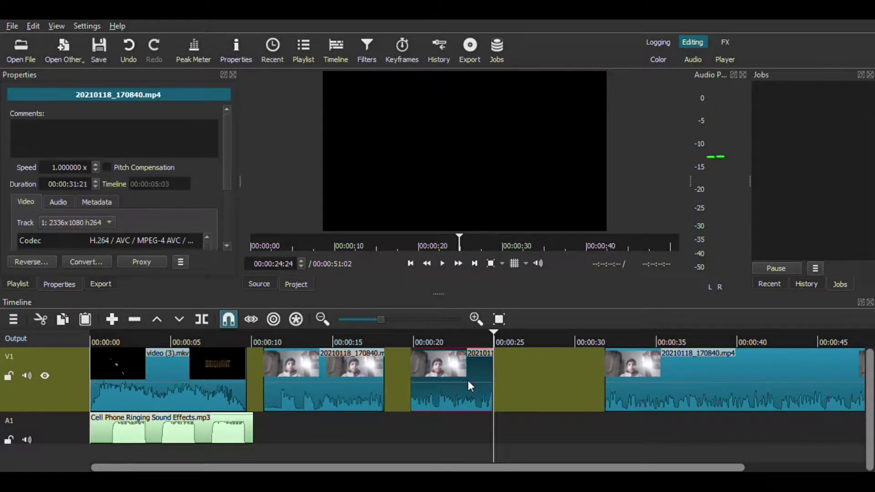
left_click(452, 334)
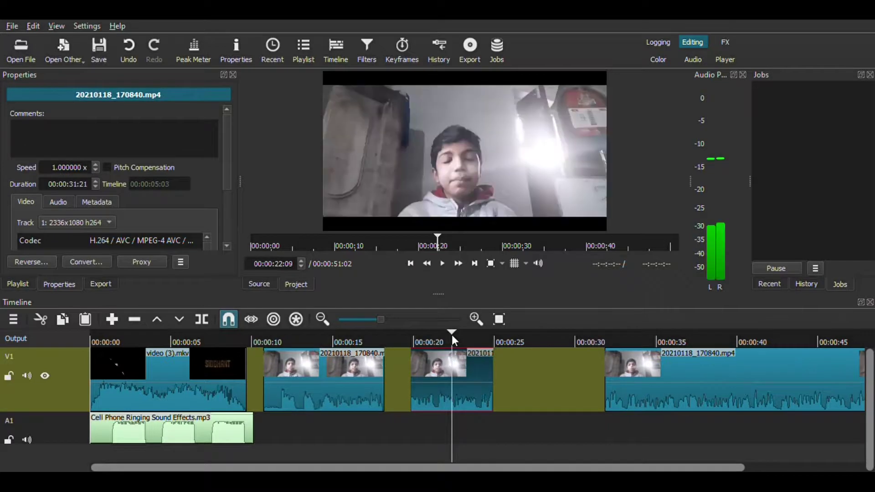
left_click(675, 393)
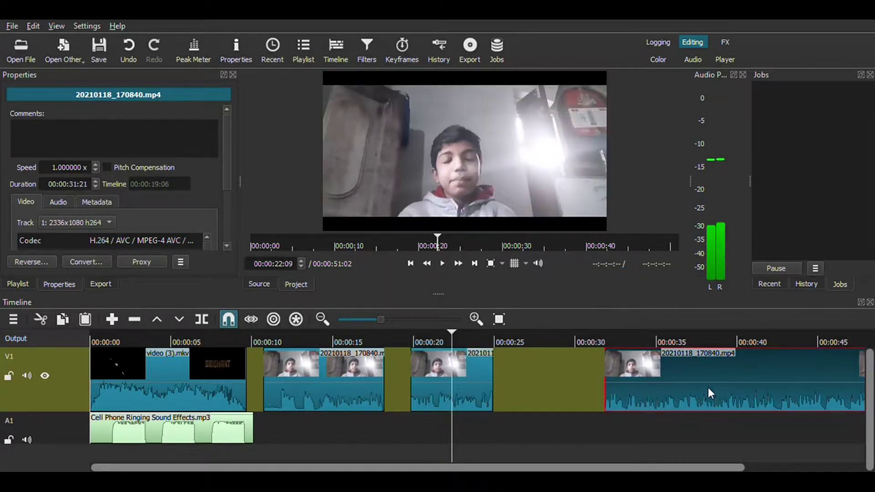
left_click(479, 370)
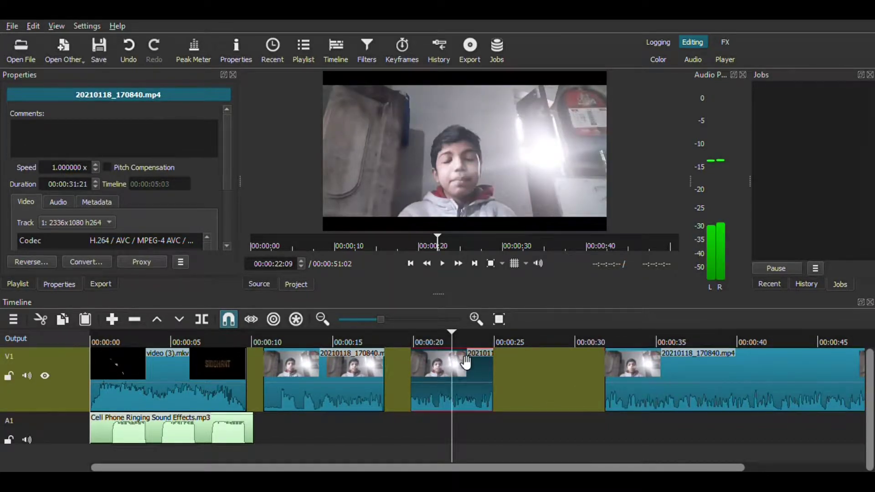
Step: Move the last and first pieces of 20210118_170840.mp4 back against the middle piece on V1, closing the gaps
left_click(691, 381)
left_click_drag(691, 379, 576, 372)
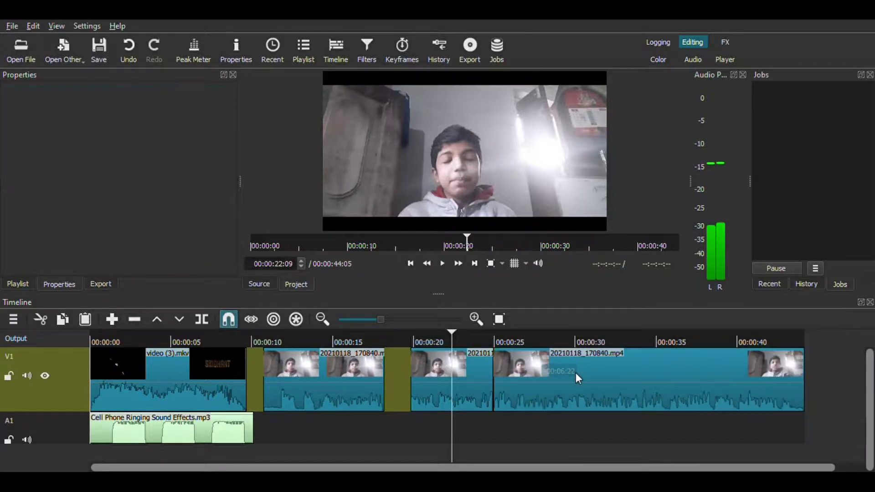
left_click(331, 379)
left_click_drag(331, 379, 366, 379)
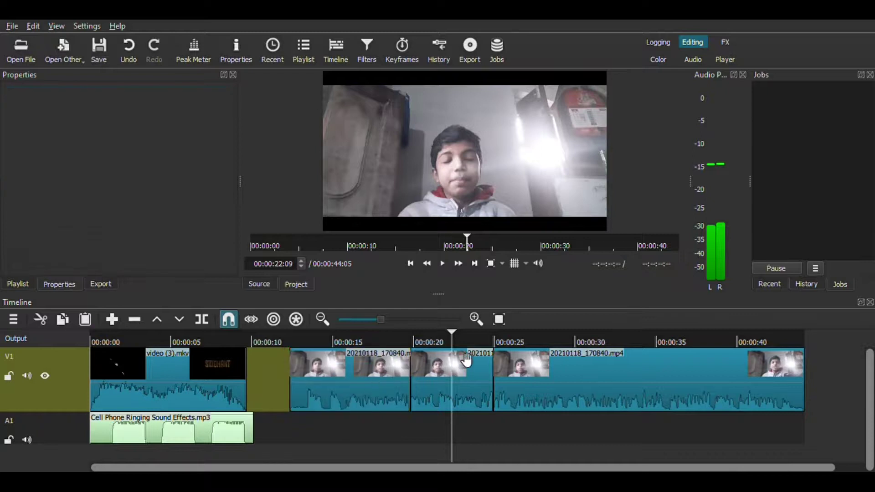
Step: Undo the piece moves and both splits of 20210118_170840.mp4 on V1, back to one whole clip
left_click(445, 340)
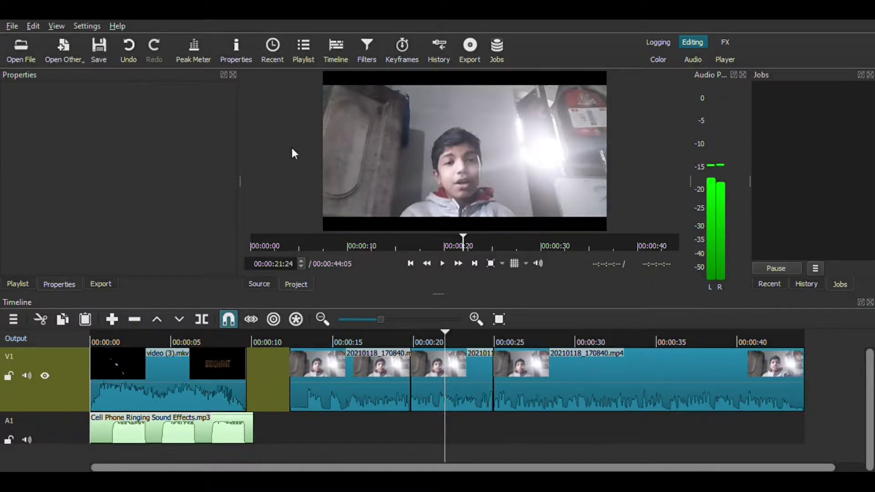
left_click(130, 47)
left_click(129, 48)
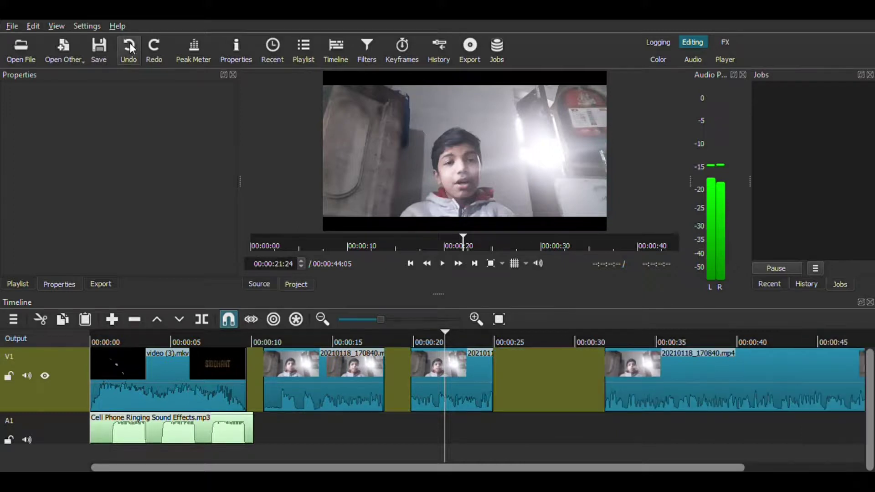
left_click(130, 47)
left_click(130, 47)
left_click(130, 47)
left_click(129, 48)
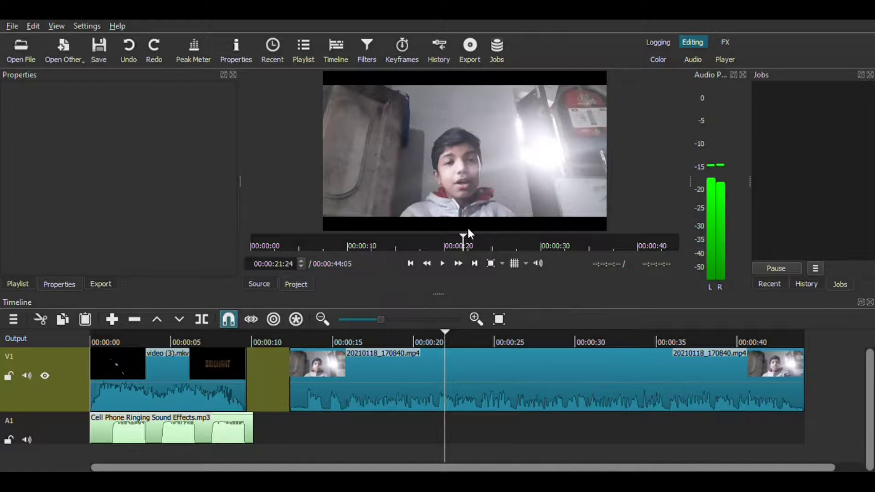
Step: Split 20210118_170840.mp4 on V1 at 00:00:17:04 and again at 00:00:23:03
left_click(446, 376)
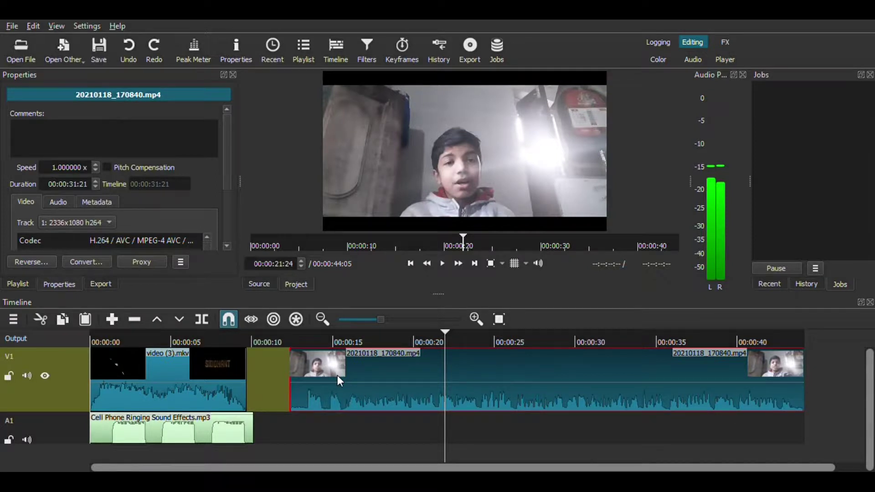
key("Up")
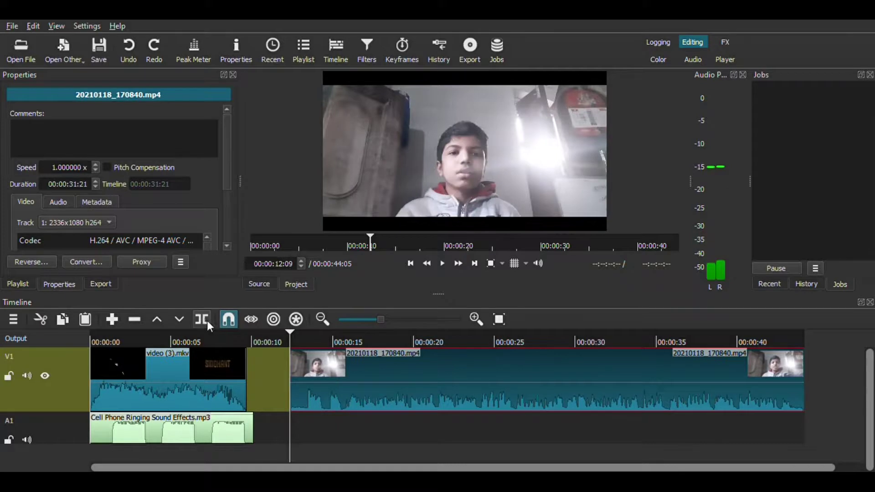
left_click(447, 343)
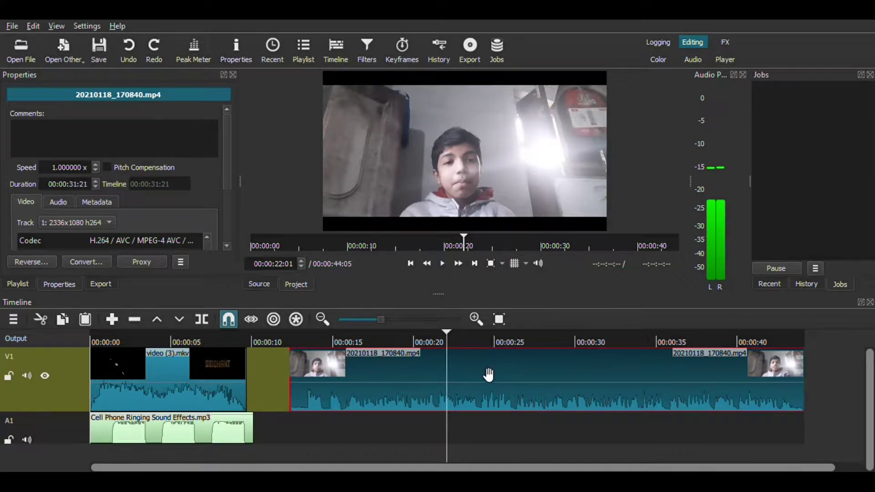
left_click(393, 348)
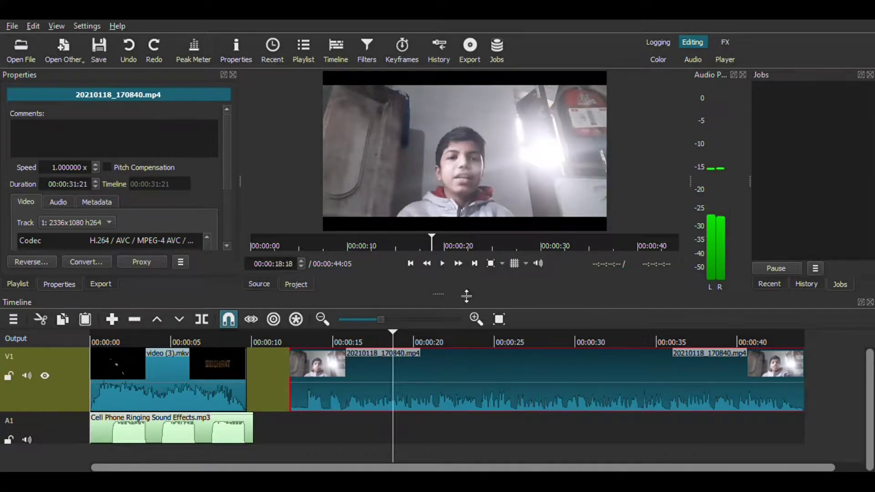
left_click_drag(444, 300, 444, 338)
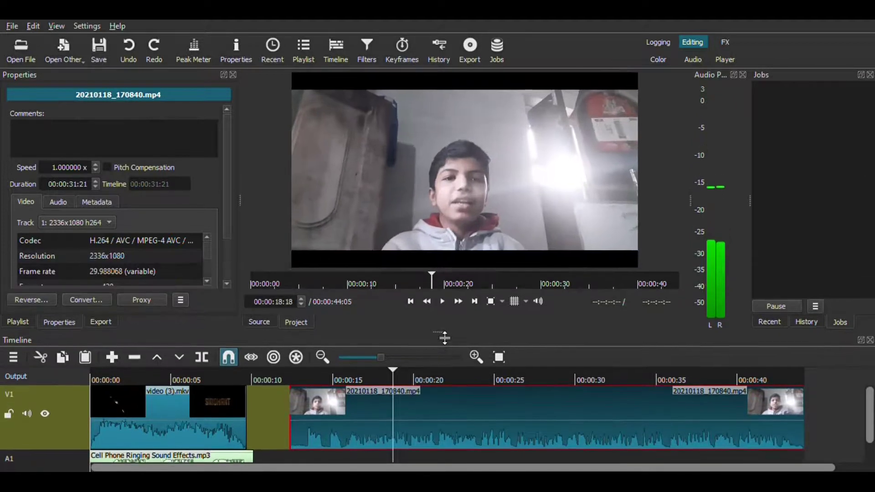
left_click(368, 384)
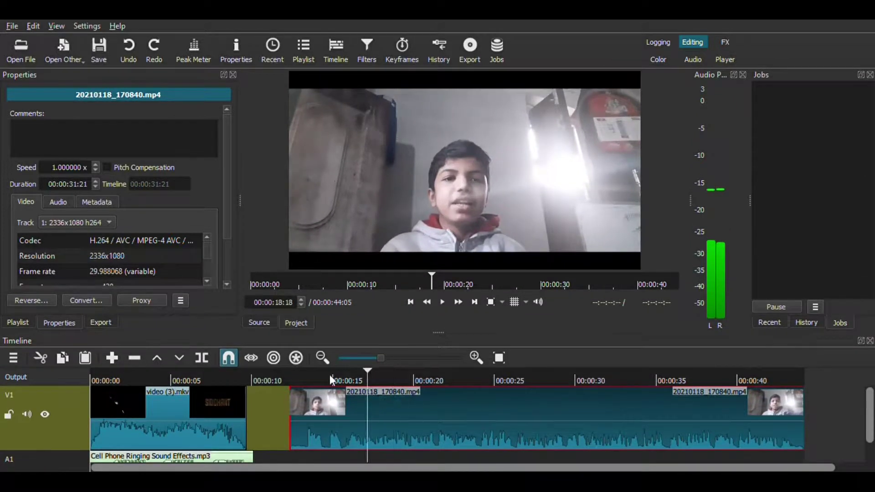
left_click(199, 361)
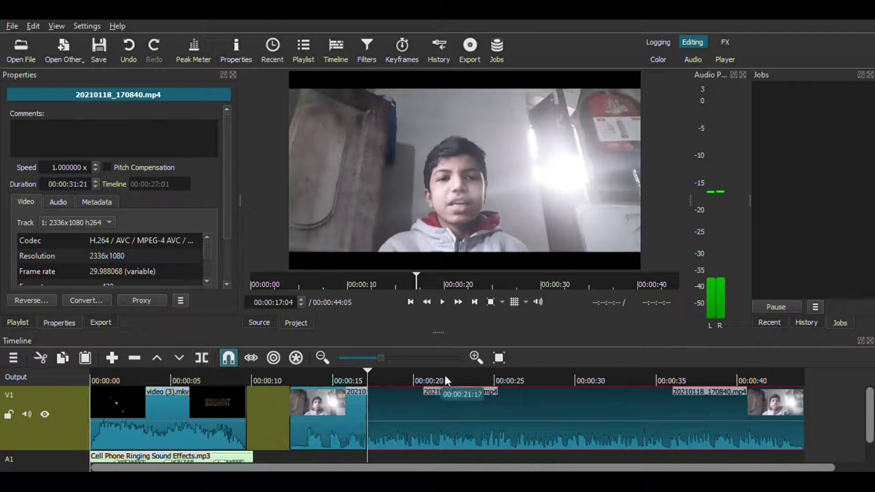
left_click(464, 380)
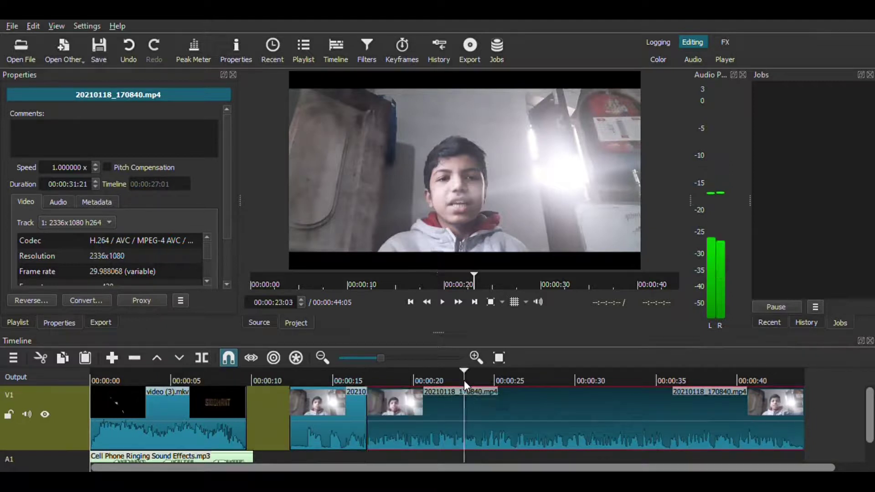
left_click(202, 357)
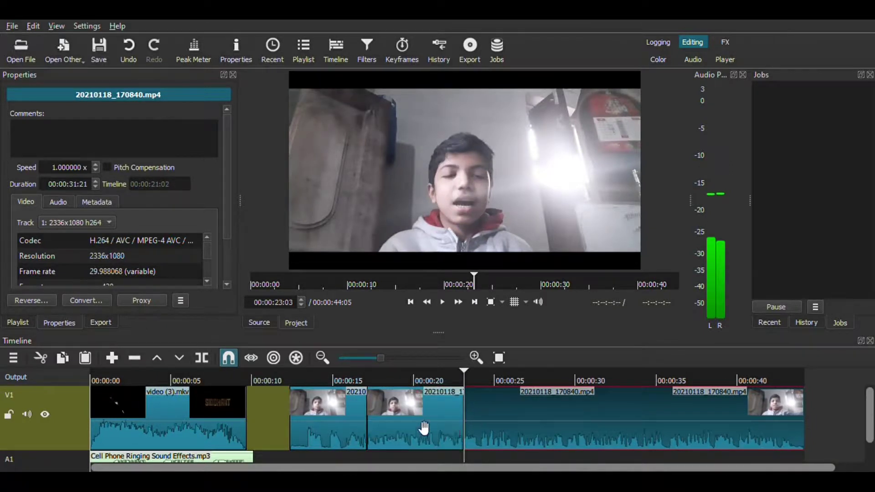
Step: Add a bold white text overlay with the person's name in the lower right of the middle piece's picture
left_click(457, 424)
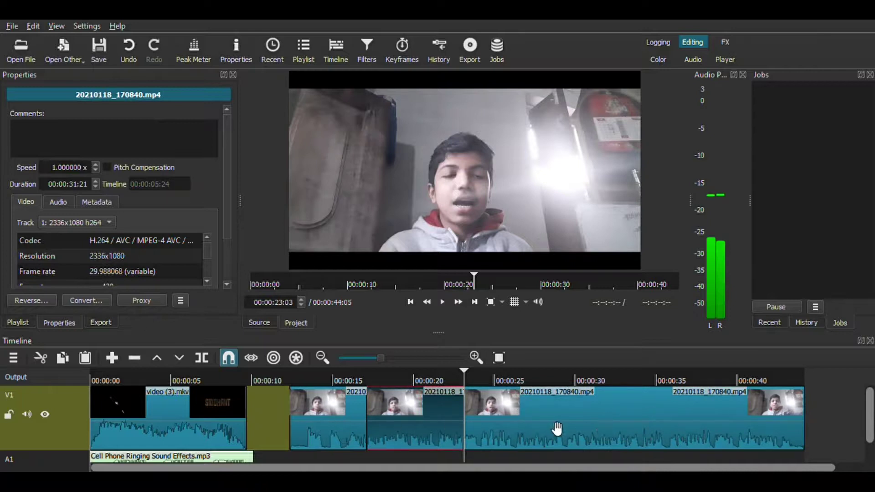
left_click(424, 380)
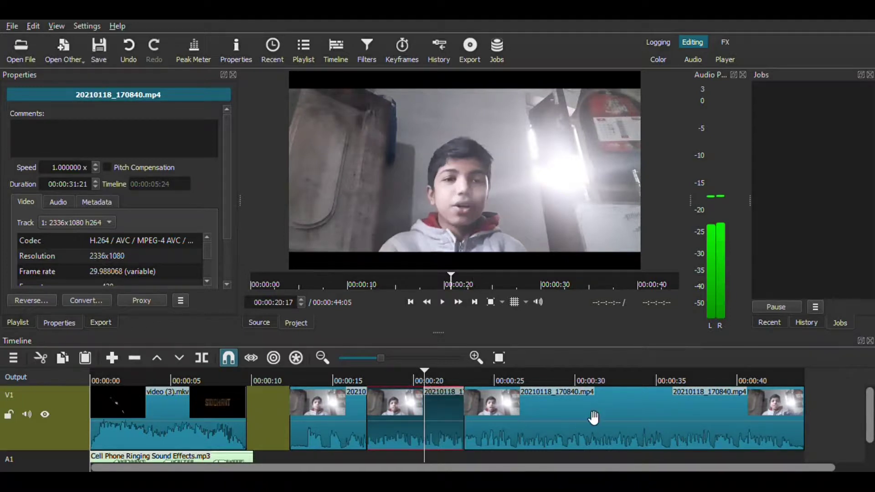
left_click(409, 377)
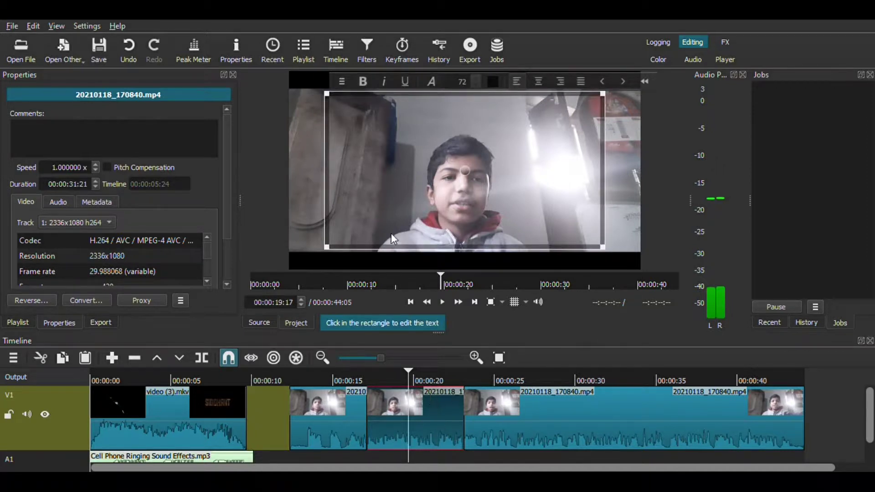
left_click(357, 183)
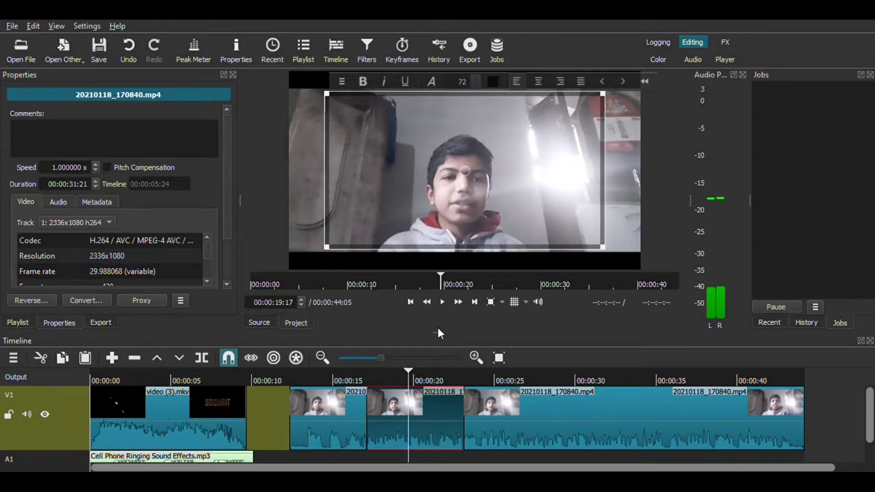
left_click_drag(445, 338, 445, 347)
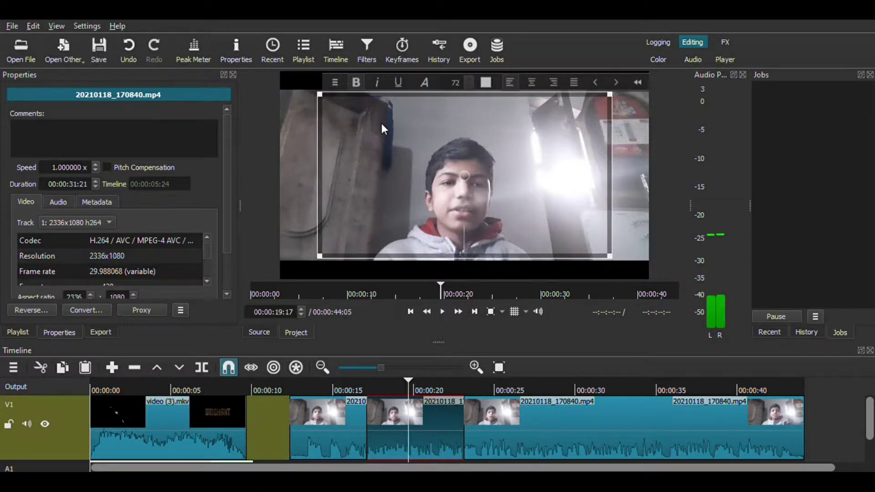
type("SIDDHANT")
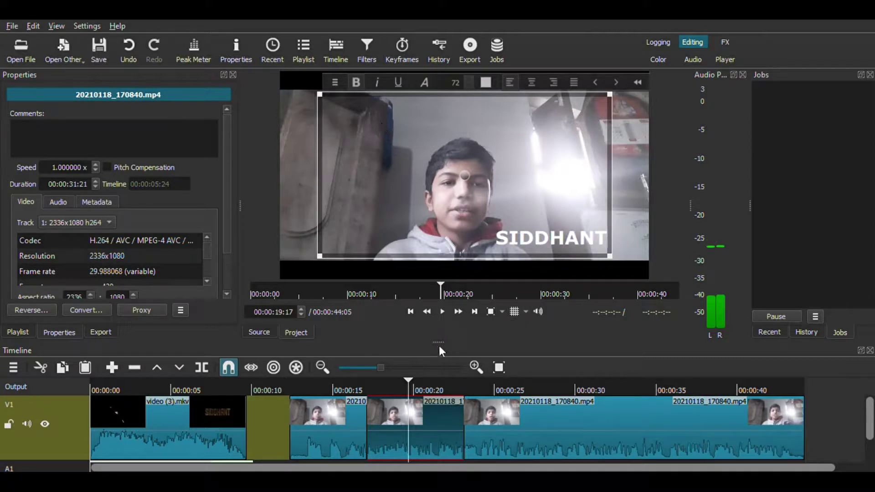
Step: Play the timeline from about 15.5 seconds past the middle piece and return to 00:00:20:00 to review the text overlay
left_click(399, 385)
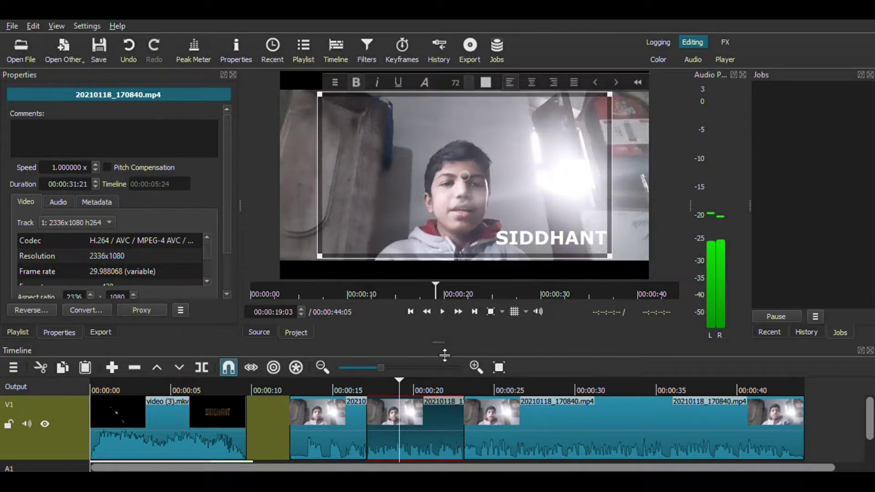
left_click(351, 387)
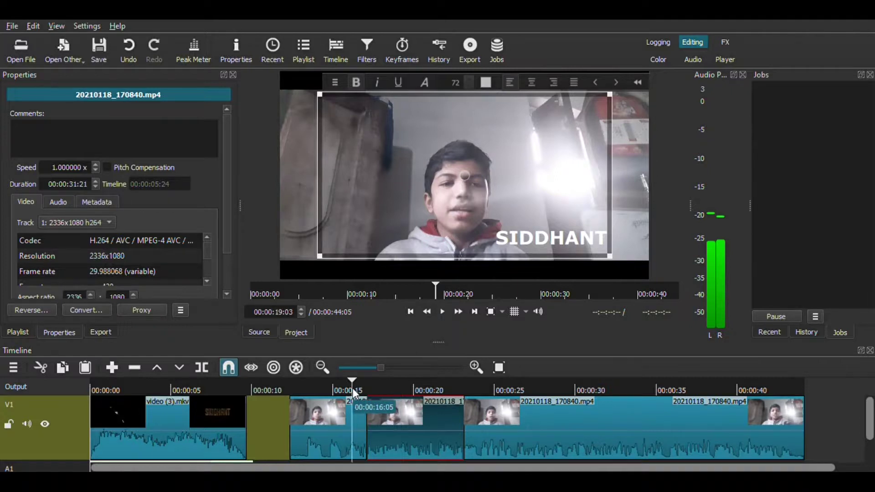
left_click(342, 387)
key("space")
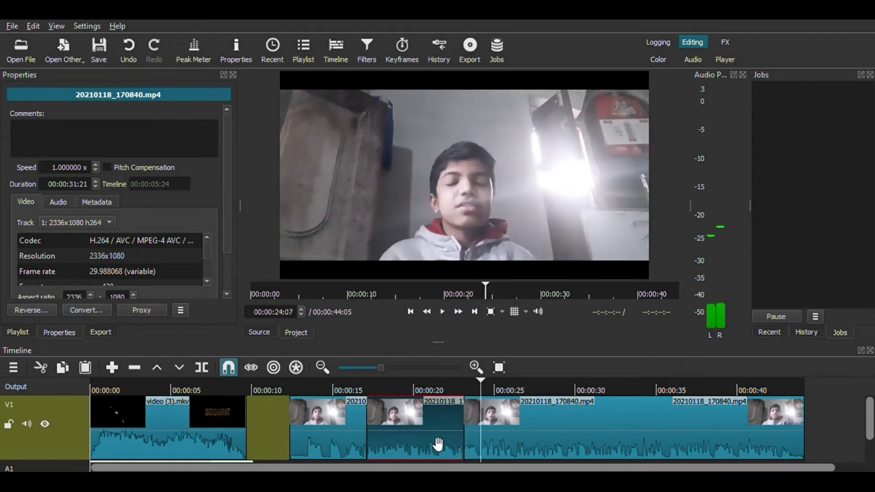
key("space")
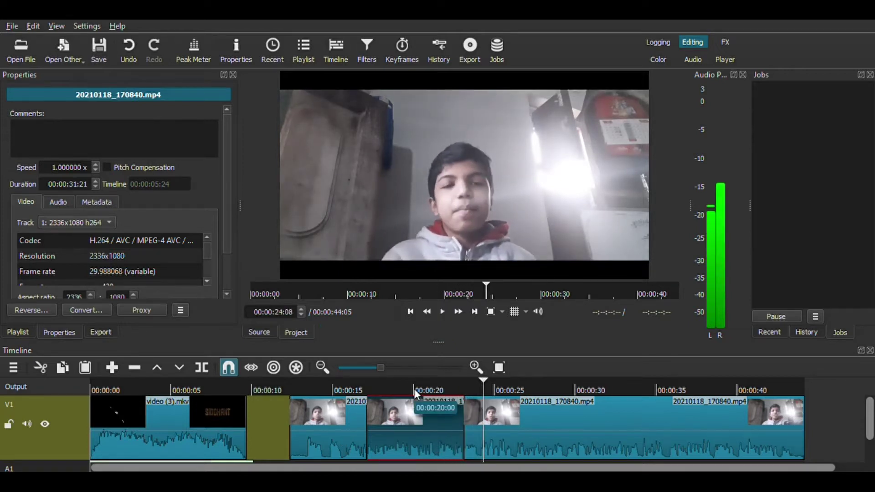
left_click(414, 389)
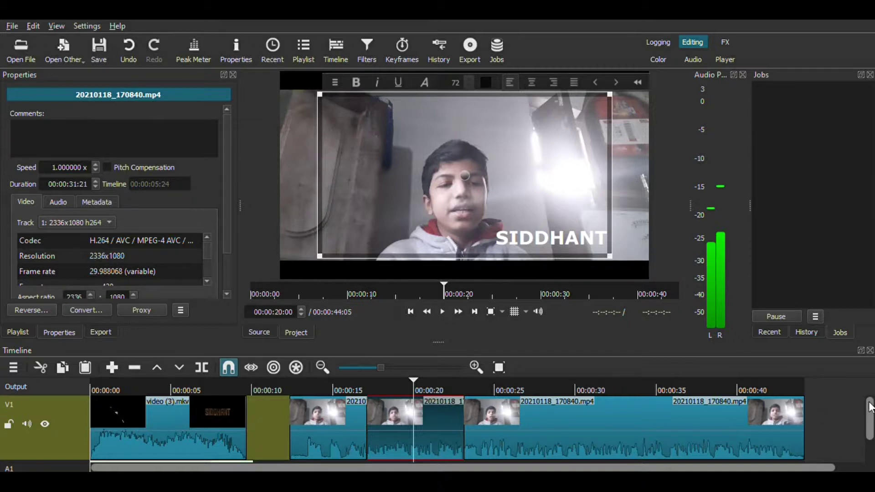
scroll(869, 418, "down", 1)
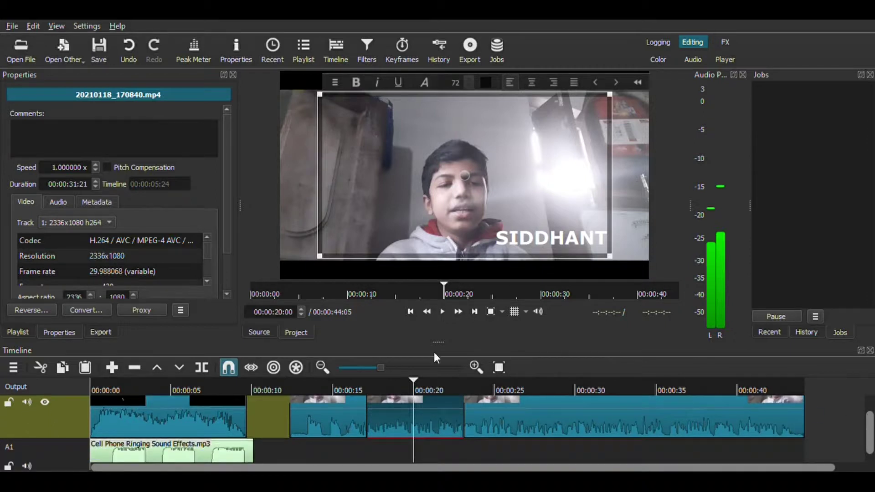
left_click_drag(445, 347, 412, 316)
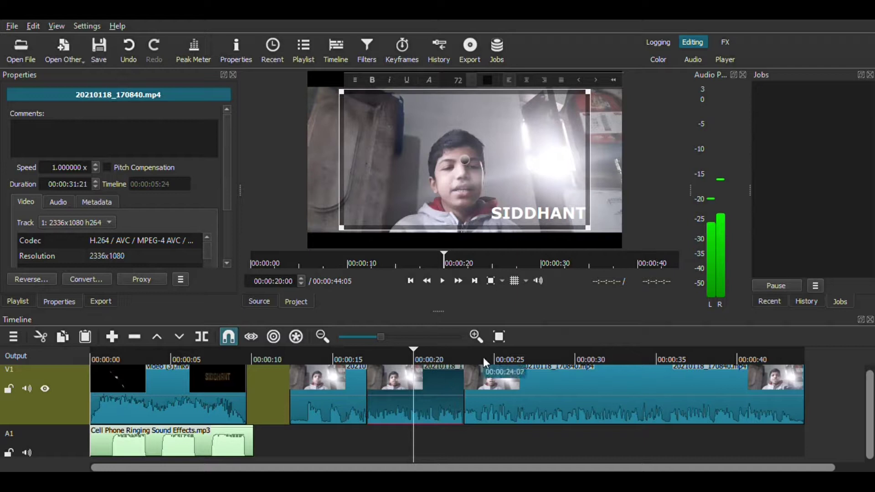
Step: Undo the last two splits of 20210118_170840.mp4 and the clip move made before them
left_click(133, 54)
left_click(133, 53)
left_click(133, 54)
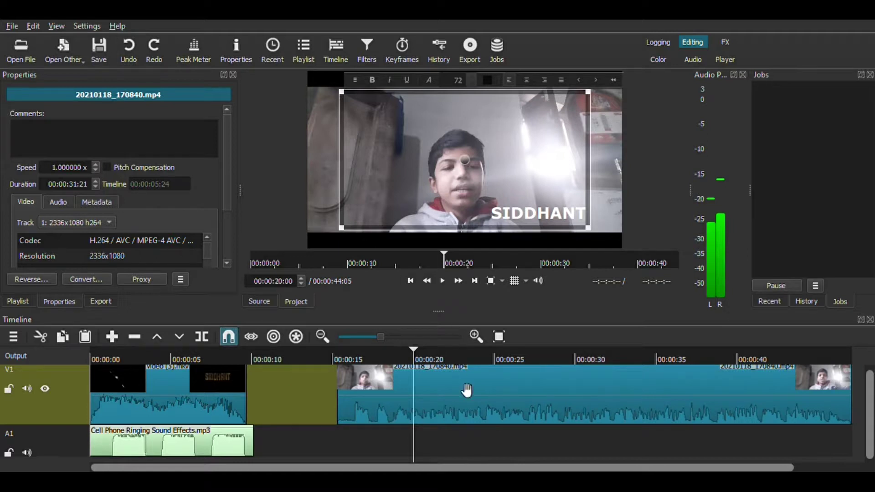
Step: Move the whole clip 20210118_170840.mp4 on V1 so it starts at about 11 seconds
left_click(516, 393)
left_click_drag(528, 393, 434, 390)
left_click(380, 361)
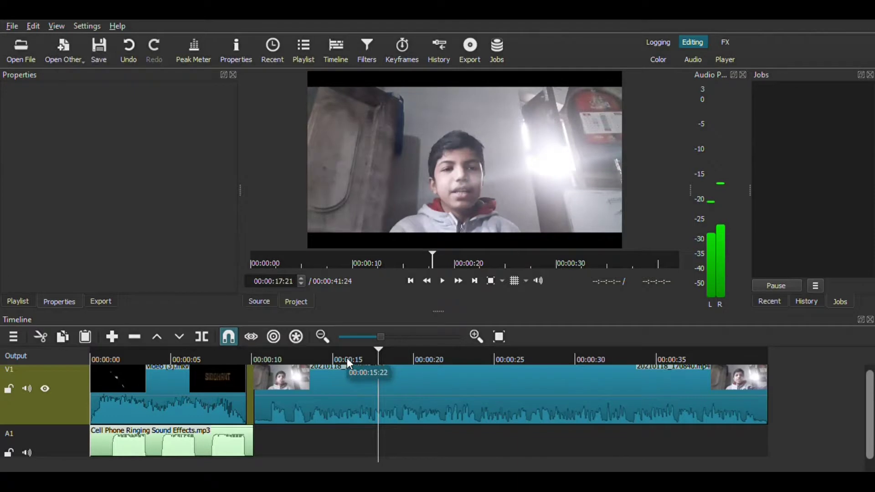
left_click(347, 357)
left_click(459, 408)
left_click_drag(445, 405, 463, 405)
left_click_drag(448, 313, 441, 296)
left_click(440, 347)
left_click(442, 365)
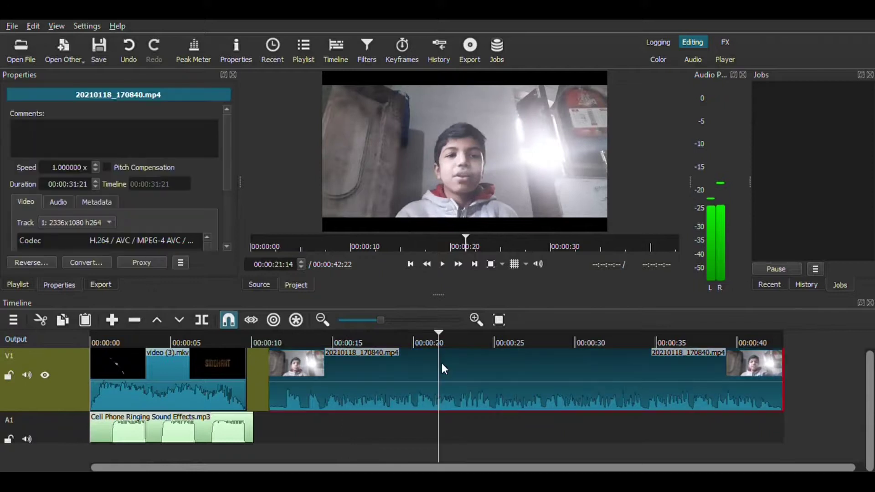
scroll(870, 401, "up", 1)
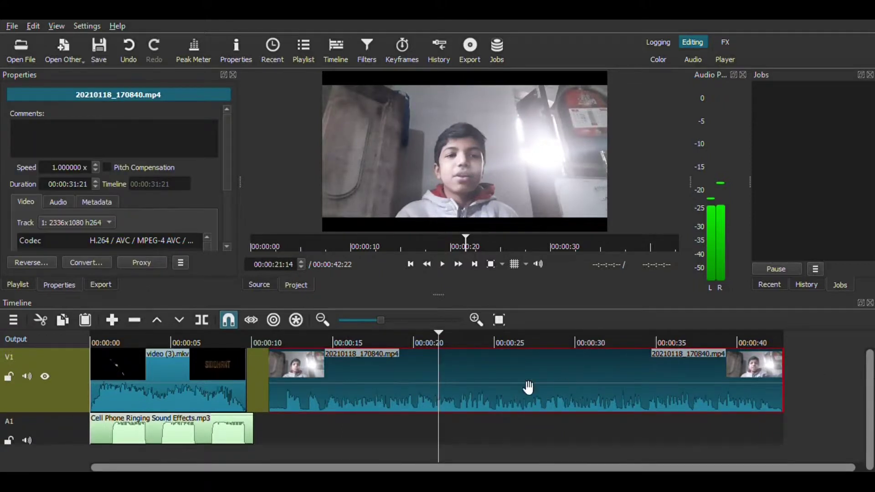
Step: Play 20210118_170840.mp4 from 00:00:18:11 and split it at 00:00:22:21, then split it again at 00:00:28:17
left_click(388, 339)
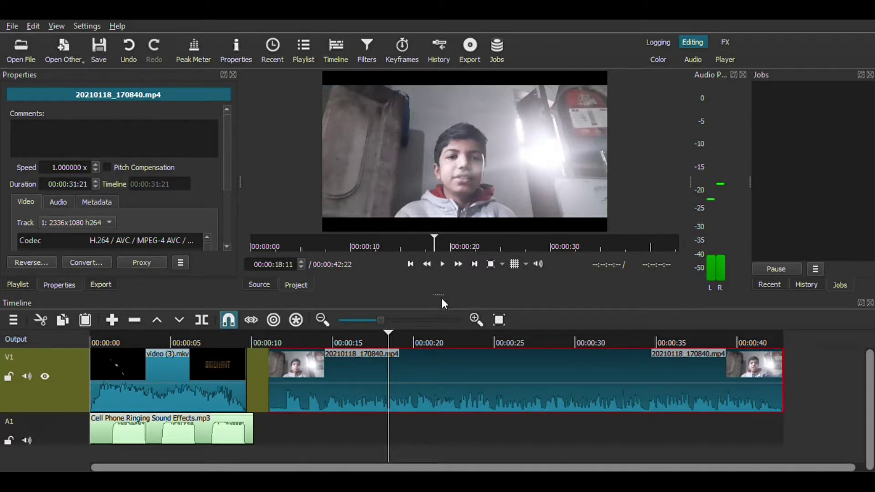
left_click_drag(447, 302, 456, 342)
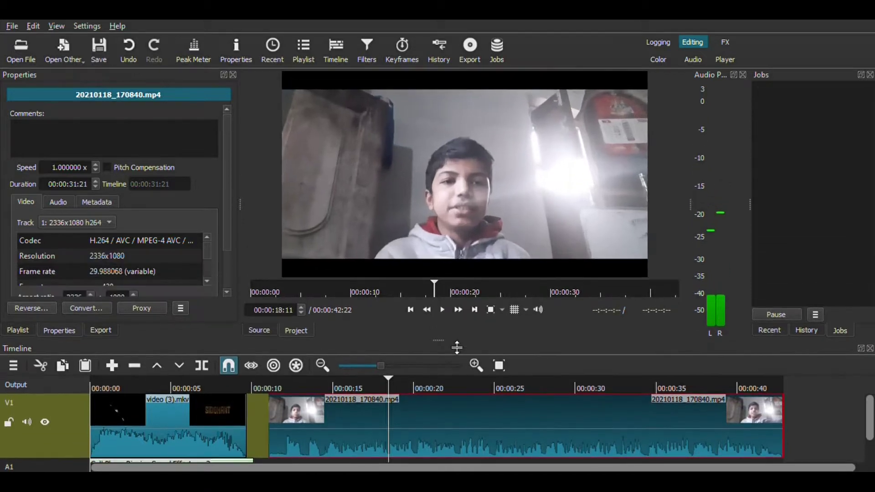
left_click(441, 310)
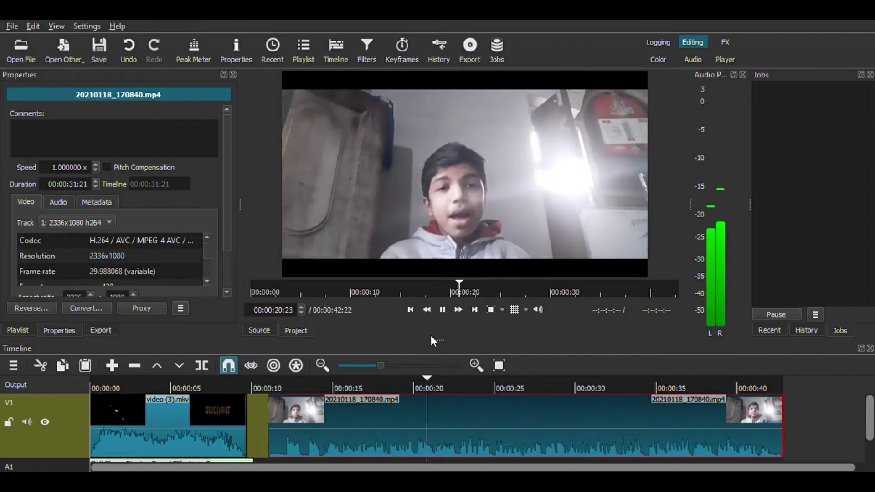
left_click(441, 310)
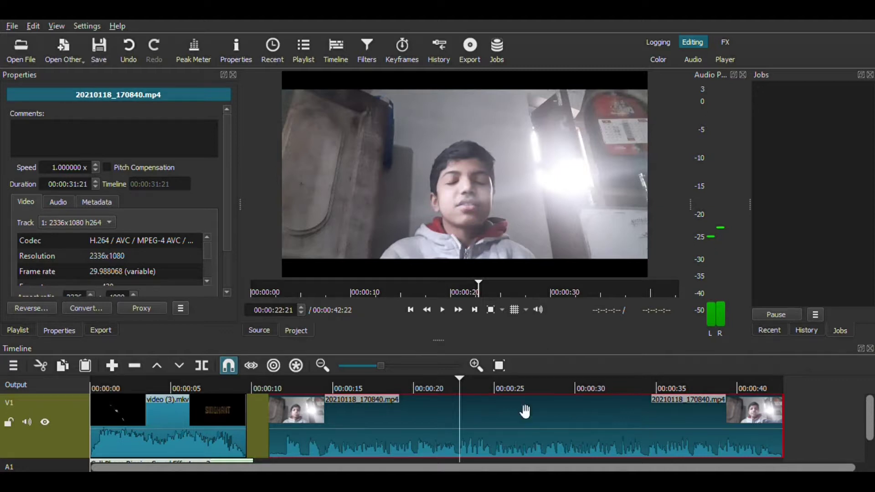
left_click(201, 366)
left_click(554, 386)
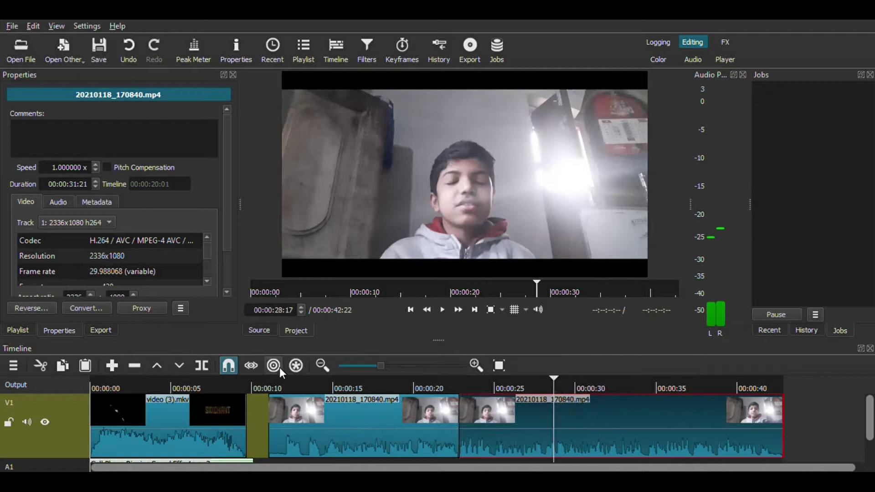
left_click(200, 366)
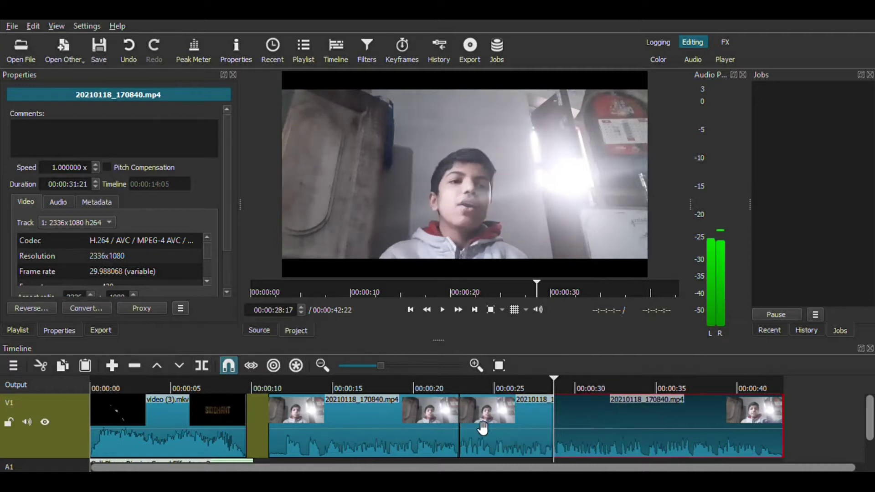
Step: Play the timeline from 00:00:21:18 into the enlarged middle piece of 20210118_170840.mp4 to review where its zoom begins
left_click(496, 391)
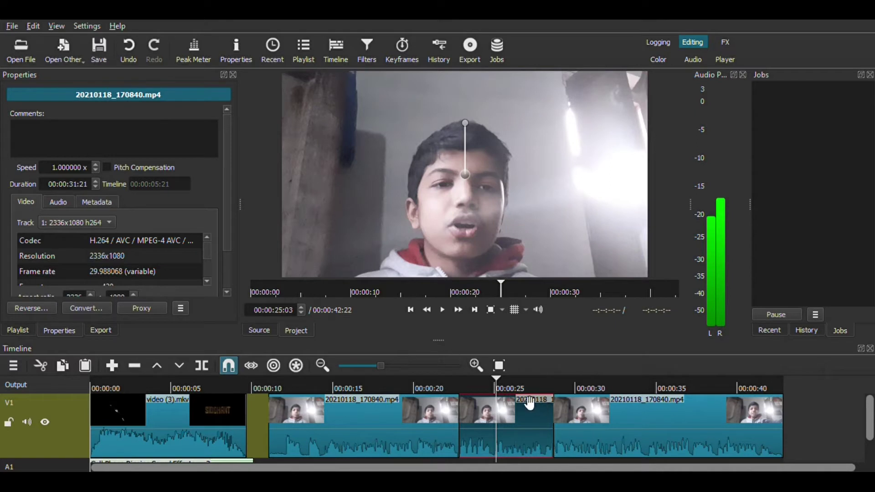
left_click(517, 389)
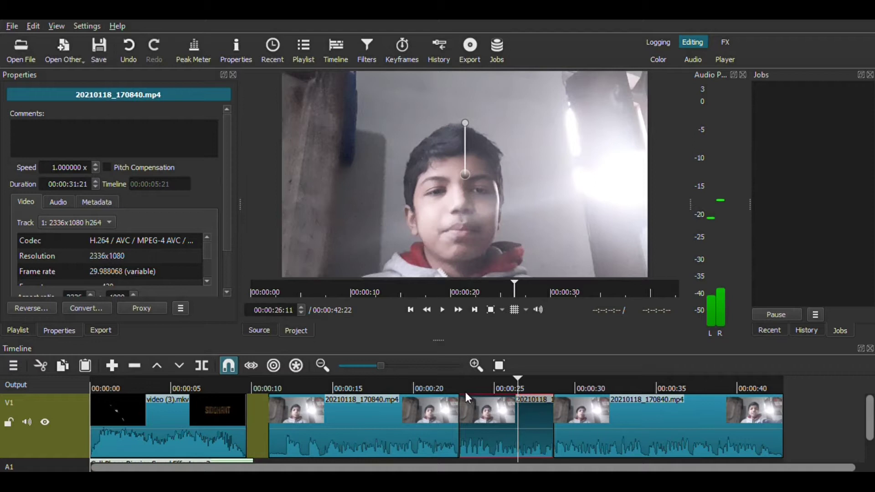
left_click(441, 387)
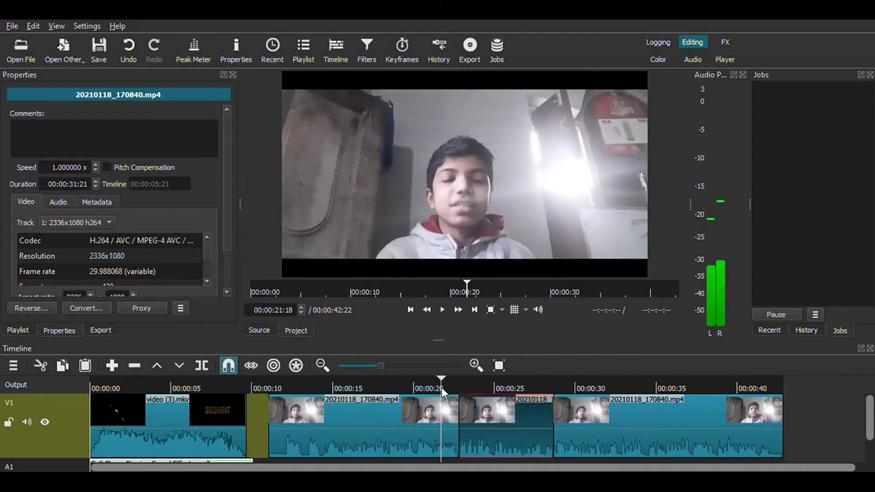
key("space")
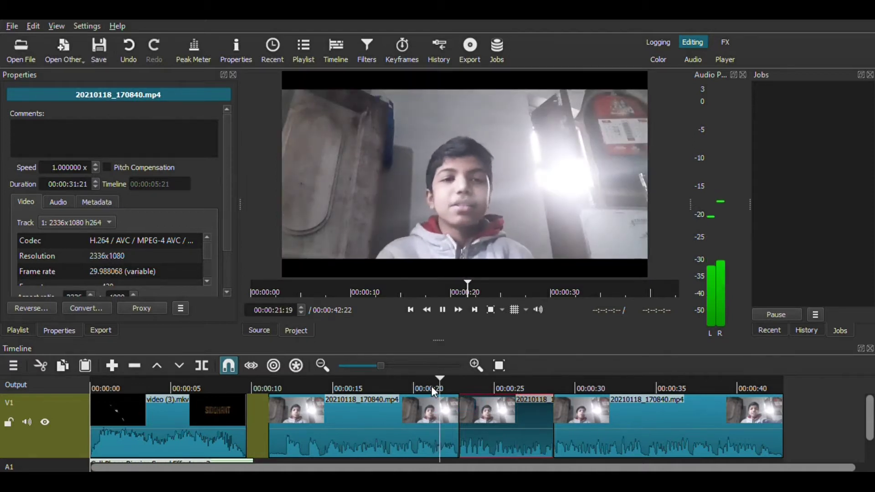
key("space")
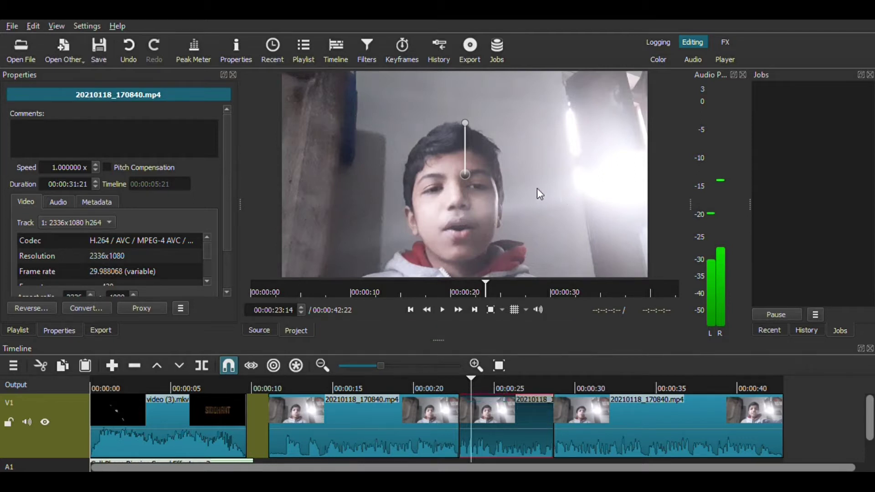
Step: Add a gradual start and an end ramp of about 22 frames to the middle piece's Size, Position & Rotate zoom using keyframes
left_click(509, 396)
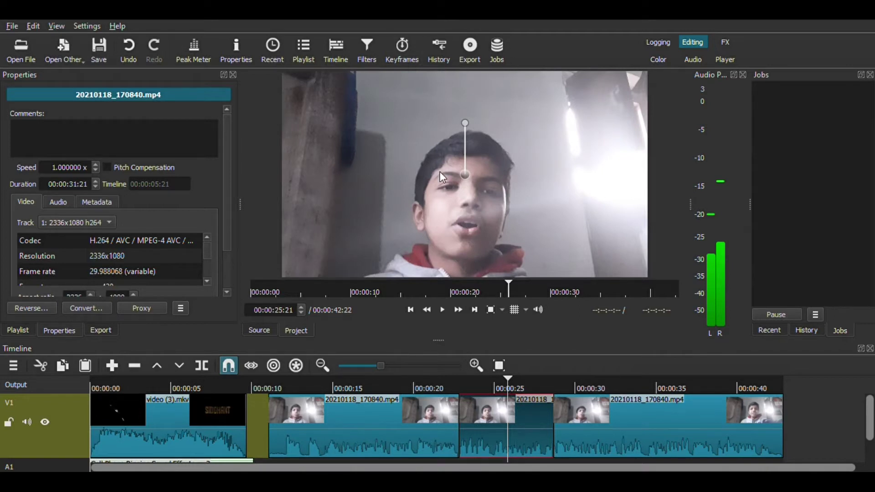
left_click(408, 57)
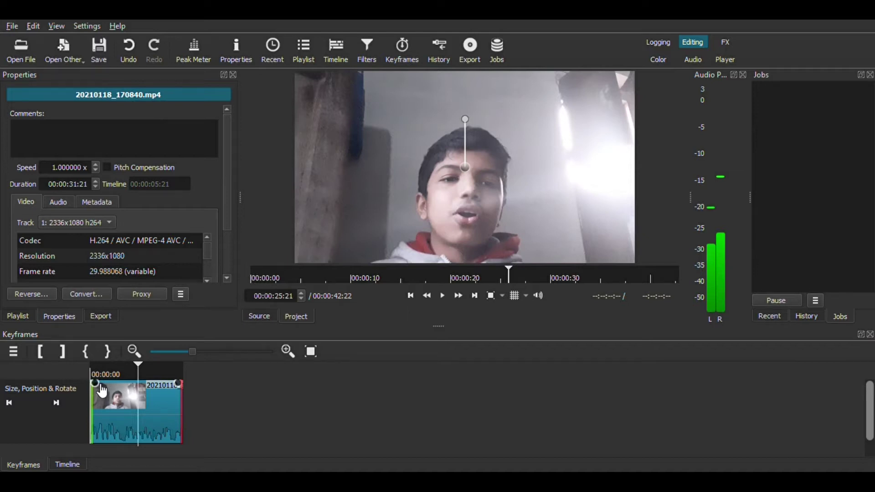
left_click_drag(101, 390, 129, 394)
left_click_drag(177, 384, 164, 387)
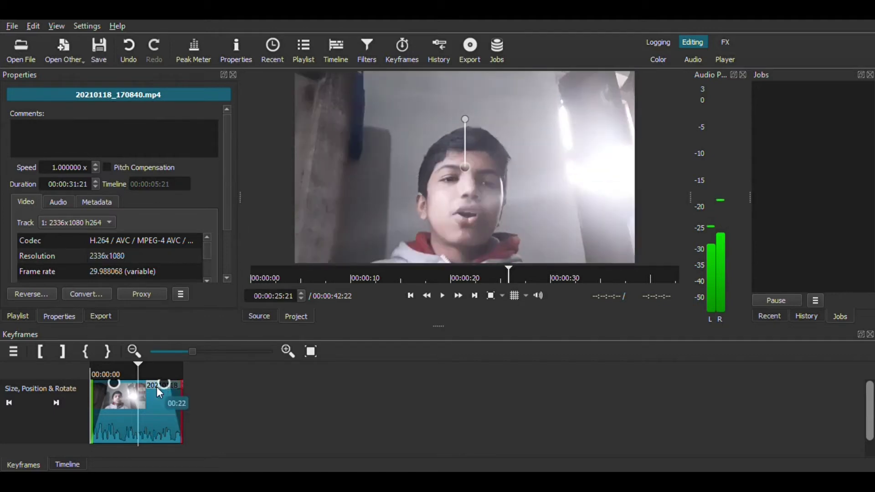
left_click(869, 334)
Step: Play the timeline from 00:00:20:20 past the end of the middle piece to review the smoothed zoom in and out
left_click(441, 370)
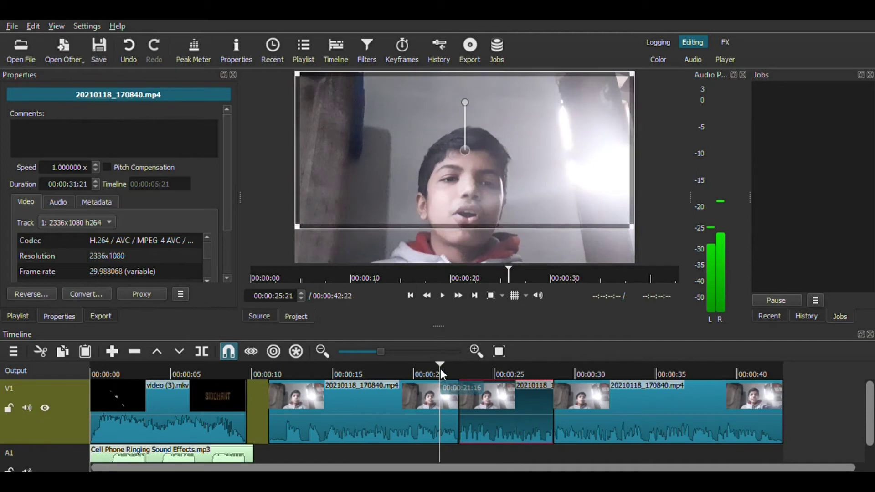
left_click_drag(442, 332, 442, 348)
left_click(426, 392)
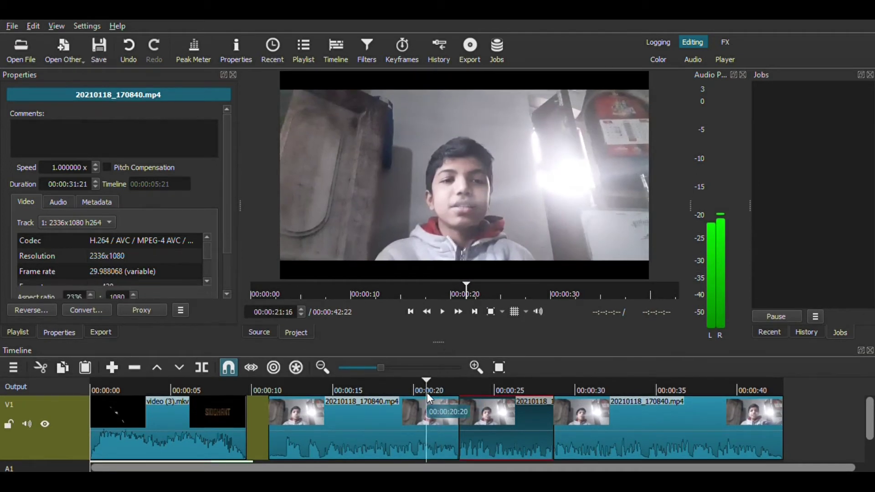
key("space")
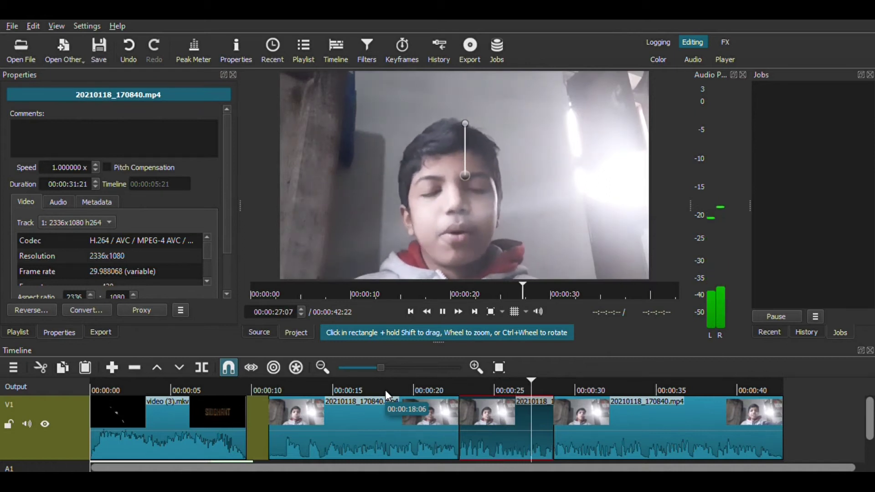
key("space")
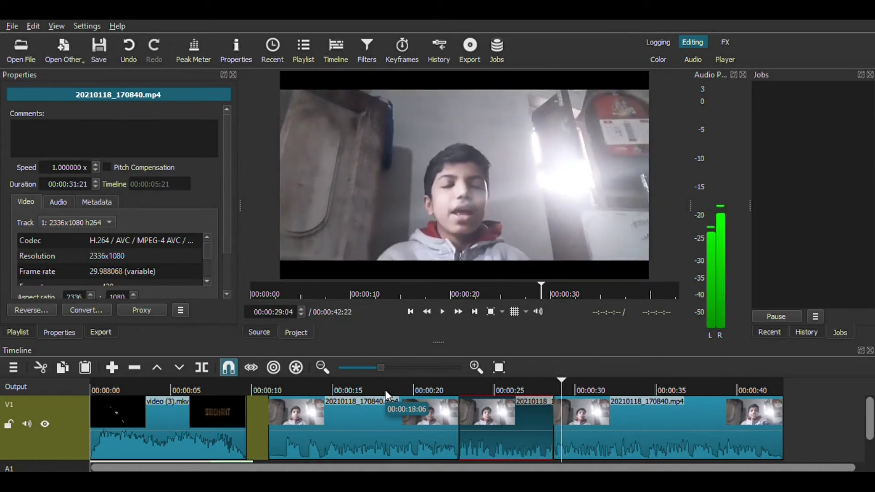